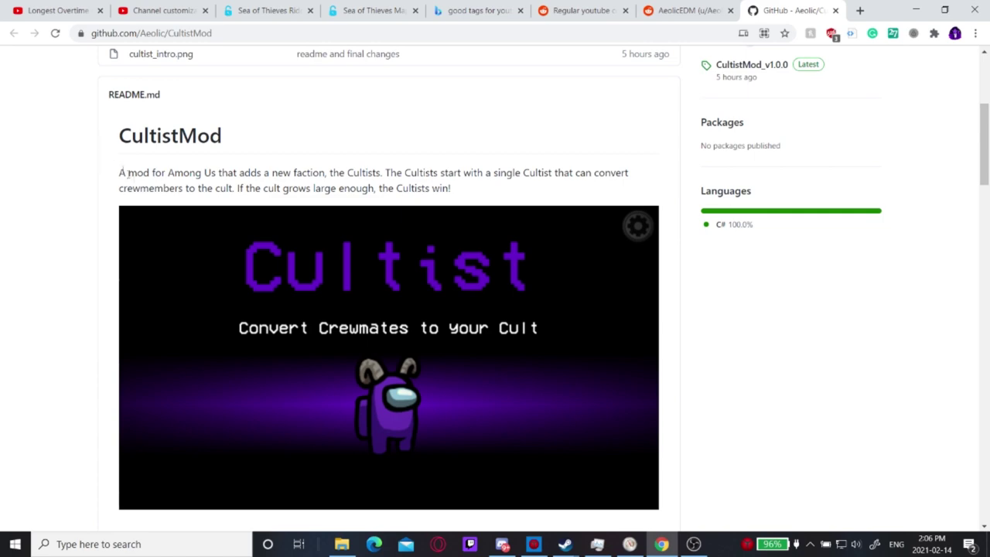
Open the CultistMod_v1.0.0 release page on GitHub
scroll(178, 242, "down", 5)
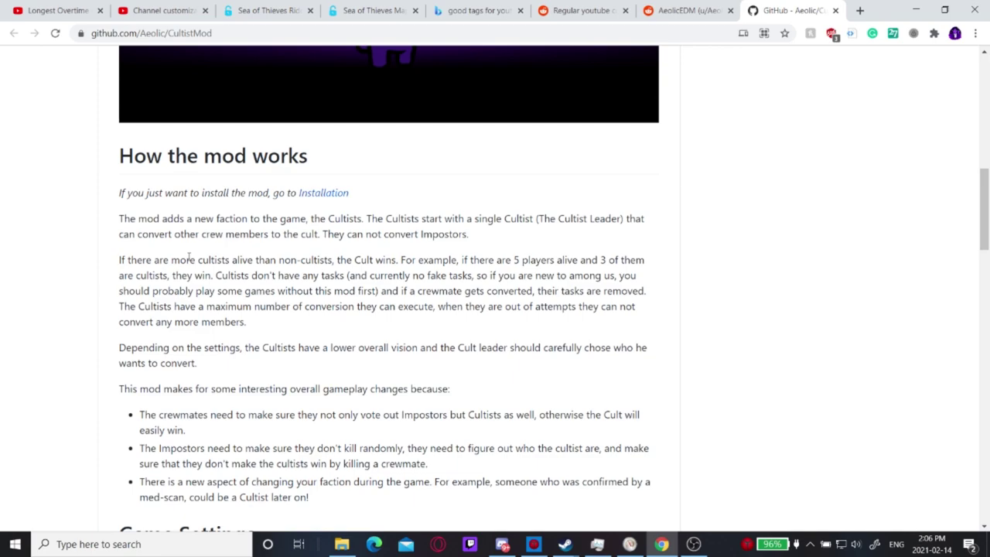
scroll(188, 258, "down", 7)
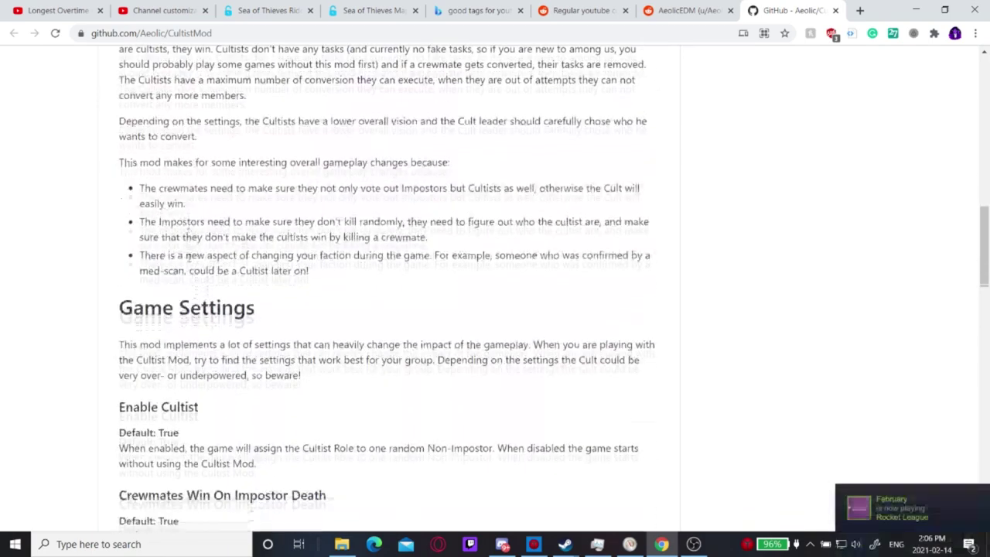
scroll(190, 255, "up", 7)
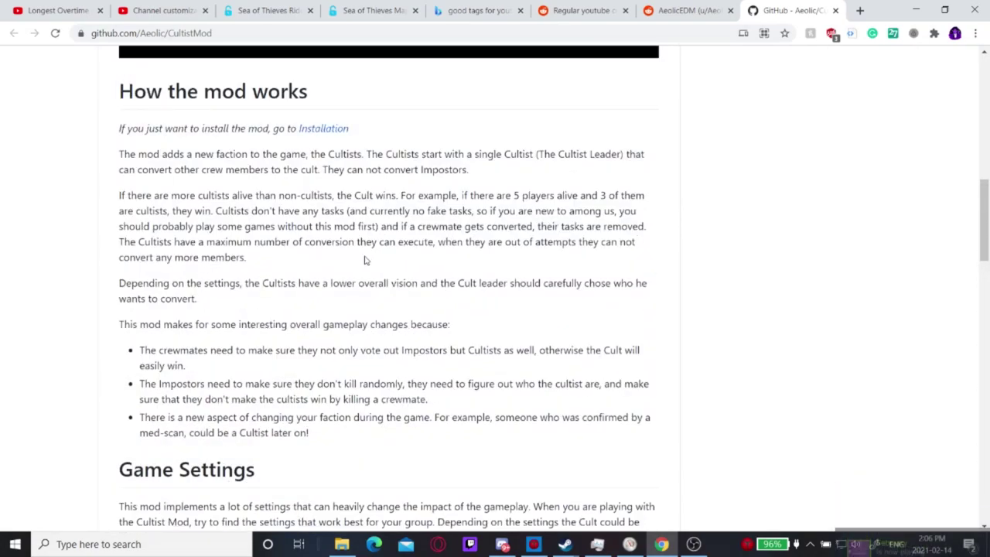
scroll(368, 260, "up", 1)
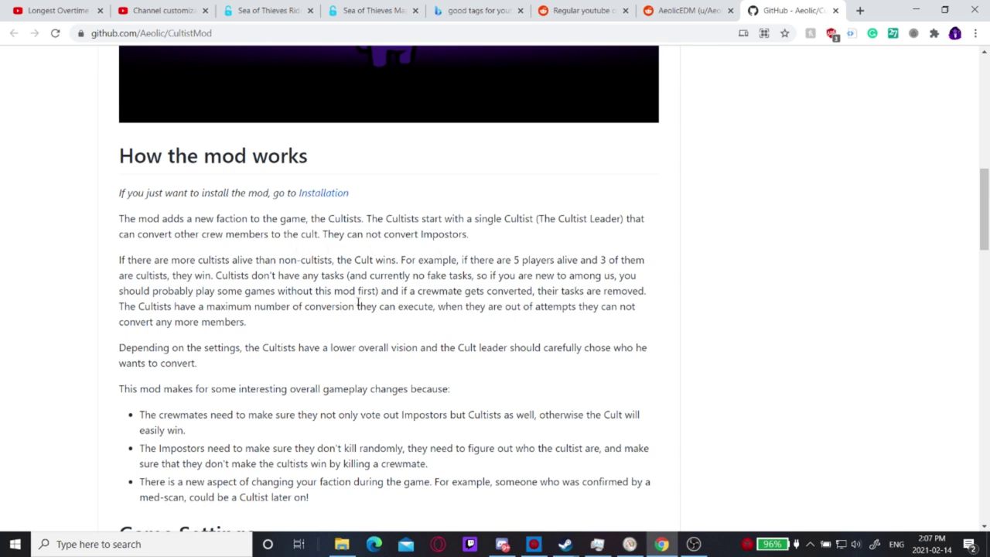
scroll(381, 419, "down", 1)
scroll(381, 419, "down", 2)
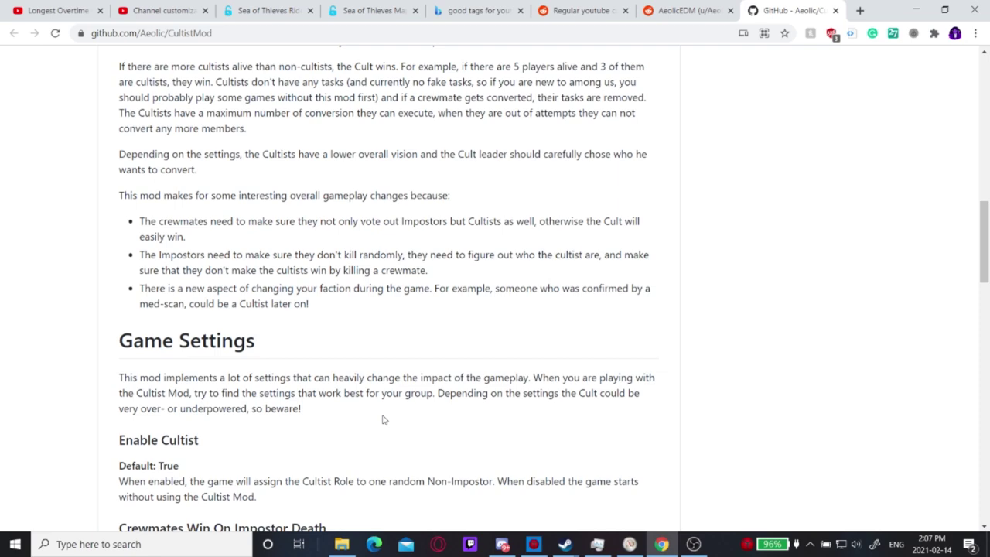
scroll(382, 419, "down", 3)
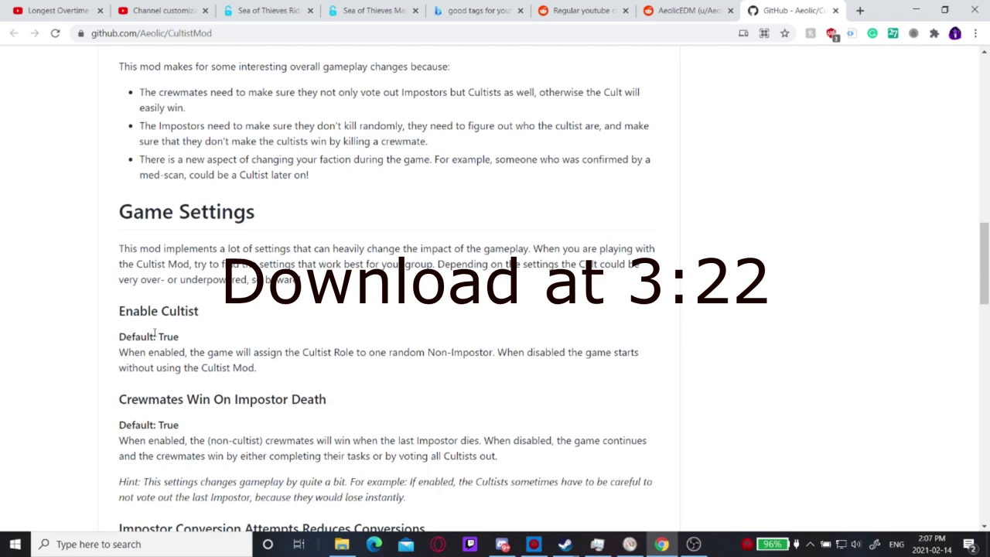
scroll(153, 335, "down", 1)
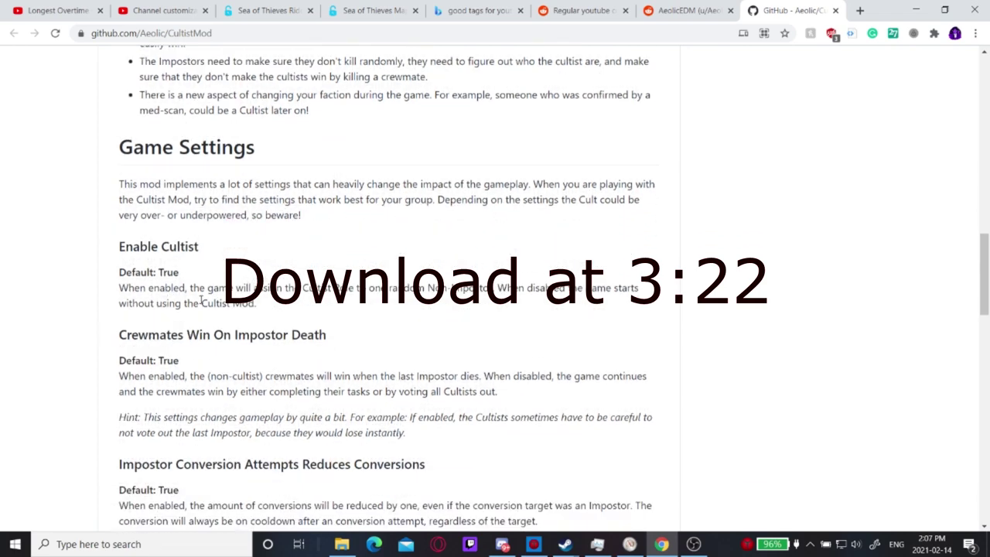
scroll(194, 352, "down", 1)
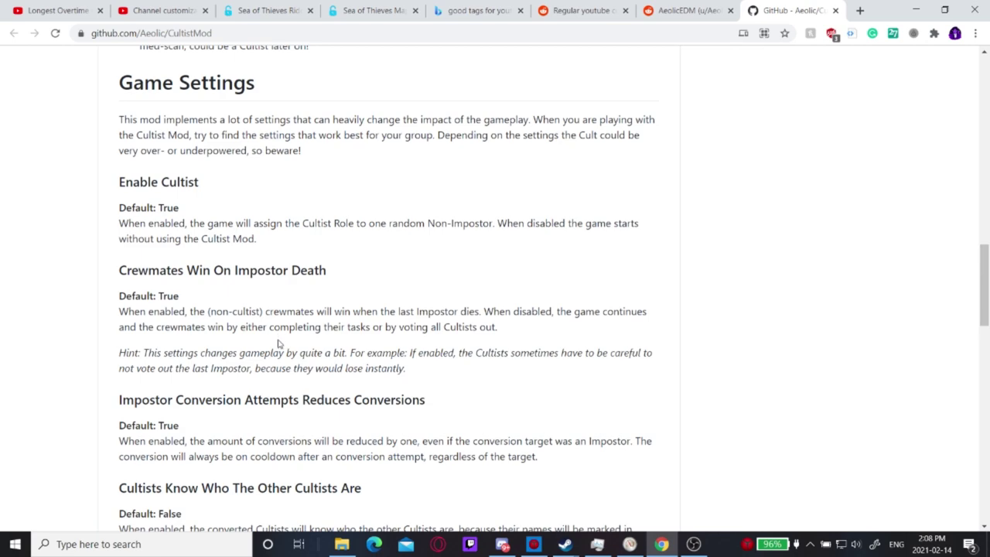
scroll(280, 345, "down", 1)
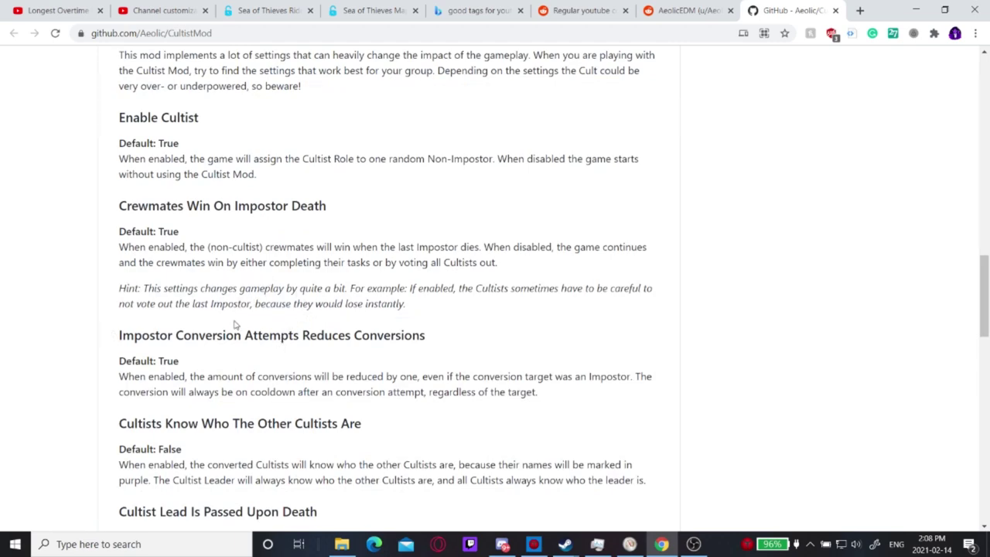
scroll(237, 331, "down", 2)
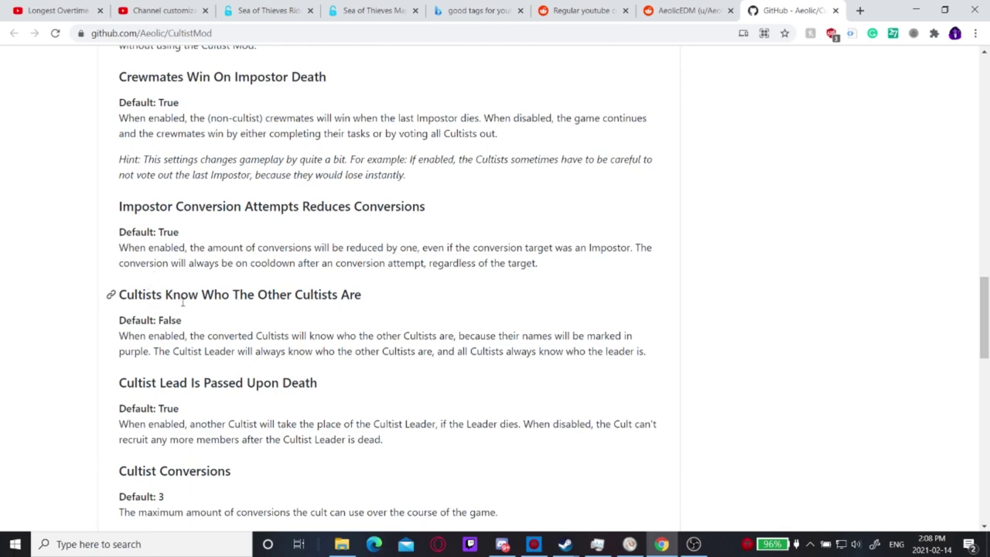
scroll(181, 302, "down", 2)
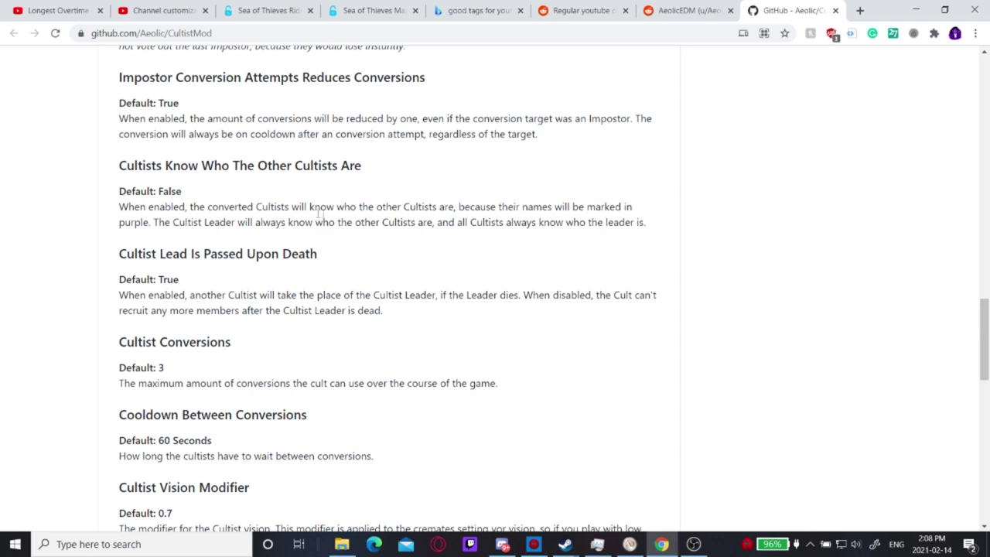
scroll(333, 216, "down", 1)
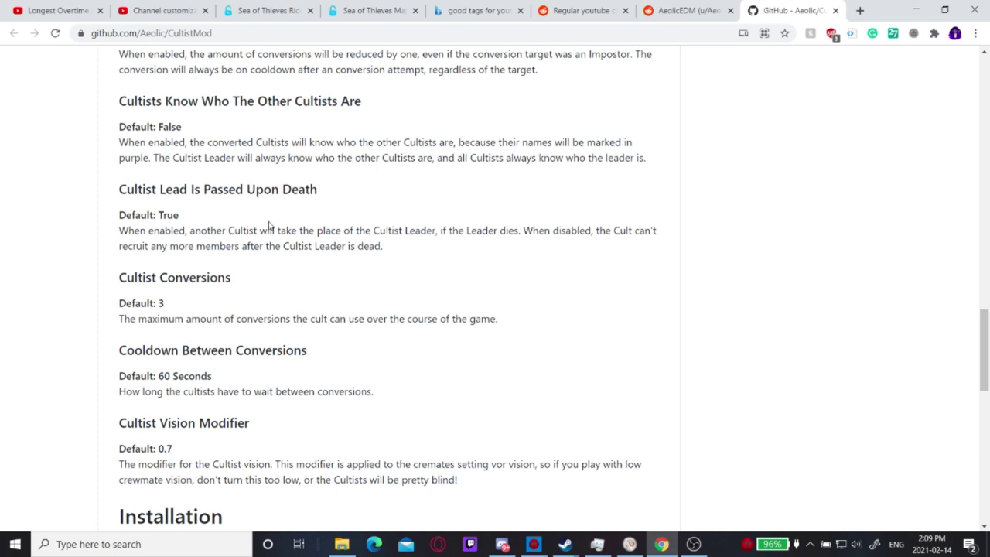
scroll(269, 225, "down", 2)
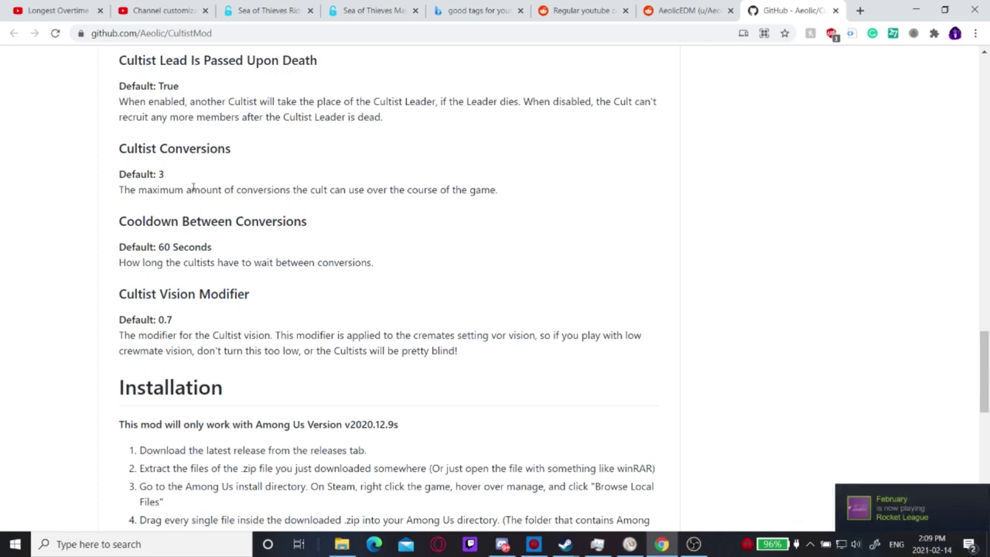
scroll(193, 188, "down", 1)
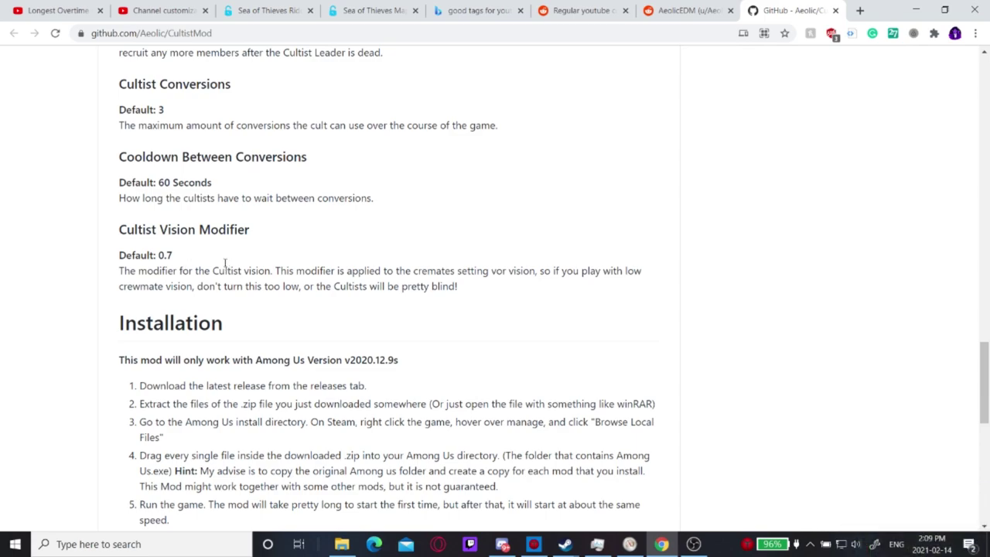
scroll(224, 263, "down", 3)
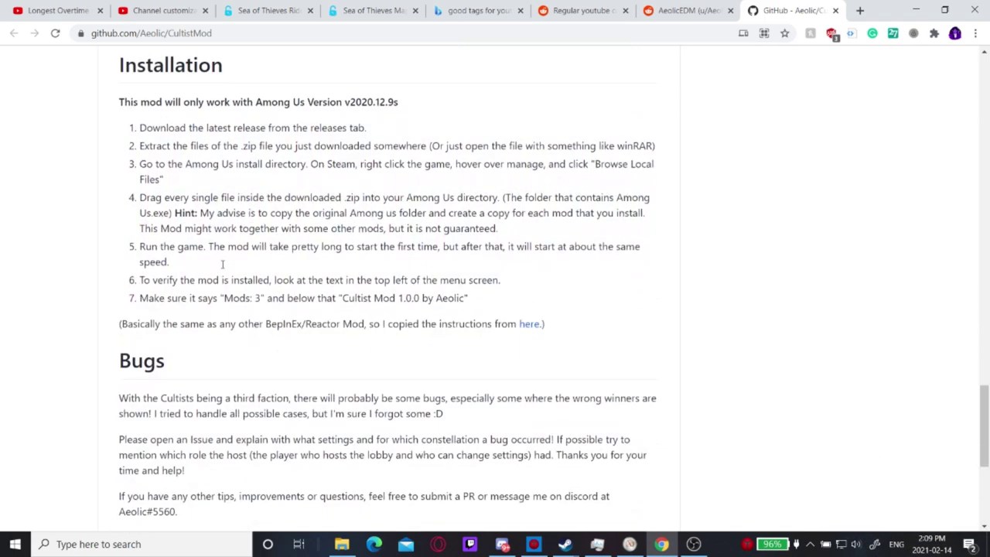
scroll(222, 265, "down", 5)
scroll(225, 263, "up", 1)
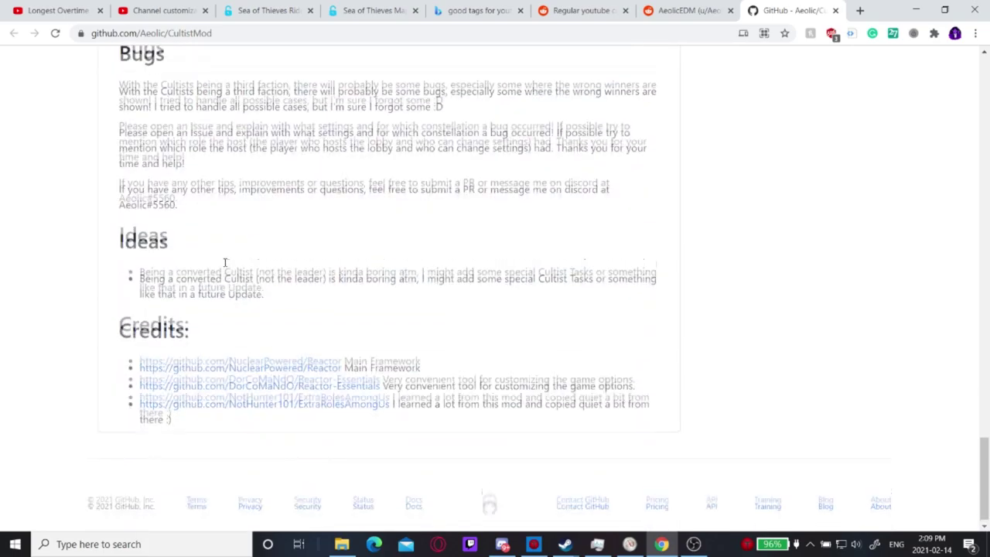
scroll(224, 263, "up", 14)
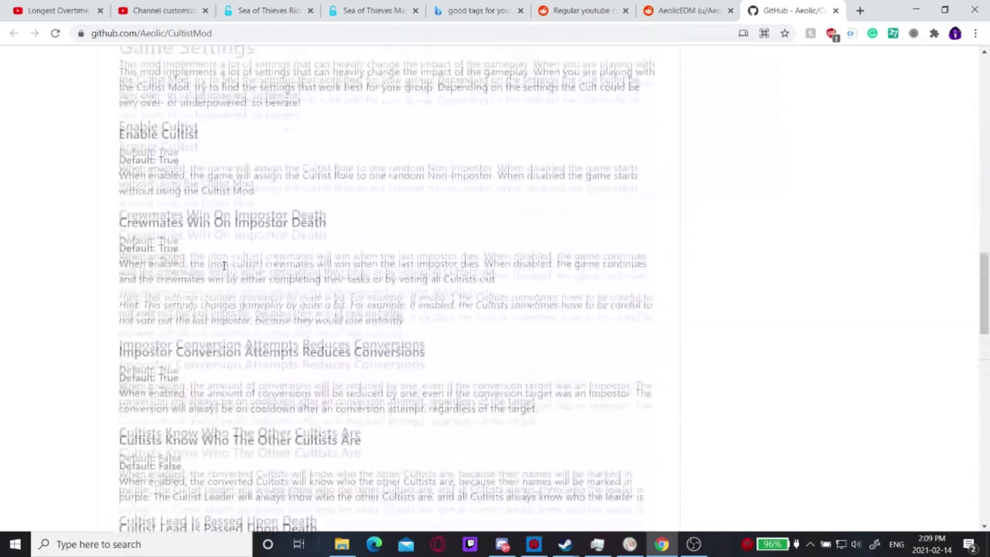
scroll(224, 266, "up", 10)
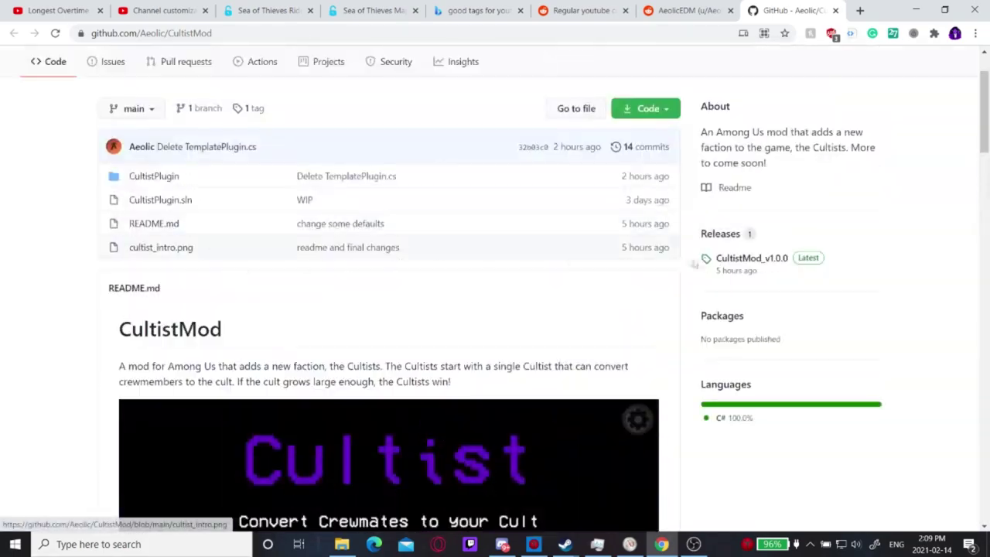
left_click(728, 260)
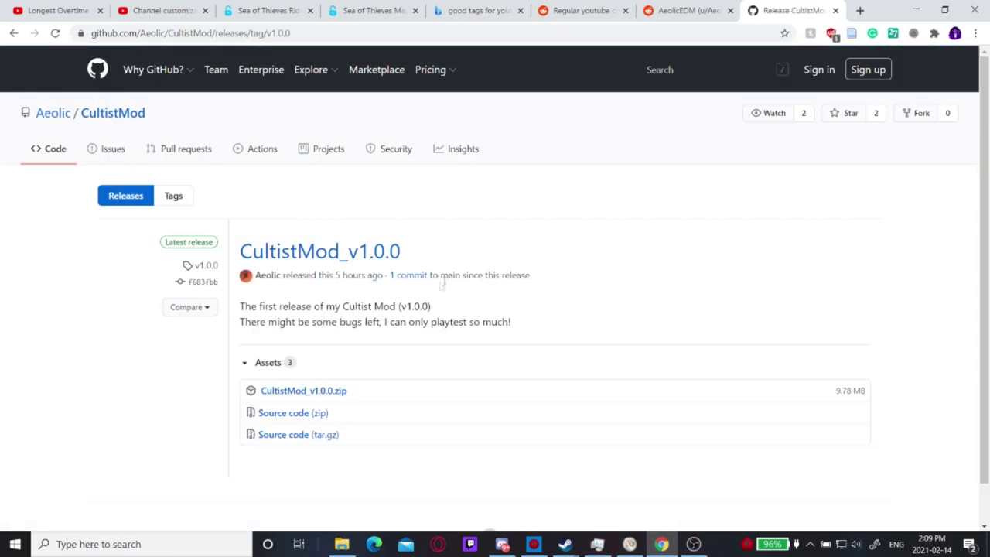
Download CultistMod_v1.0.0.zip and keep it despite the browser's safety warning
left_click(319, 392)
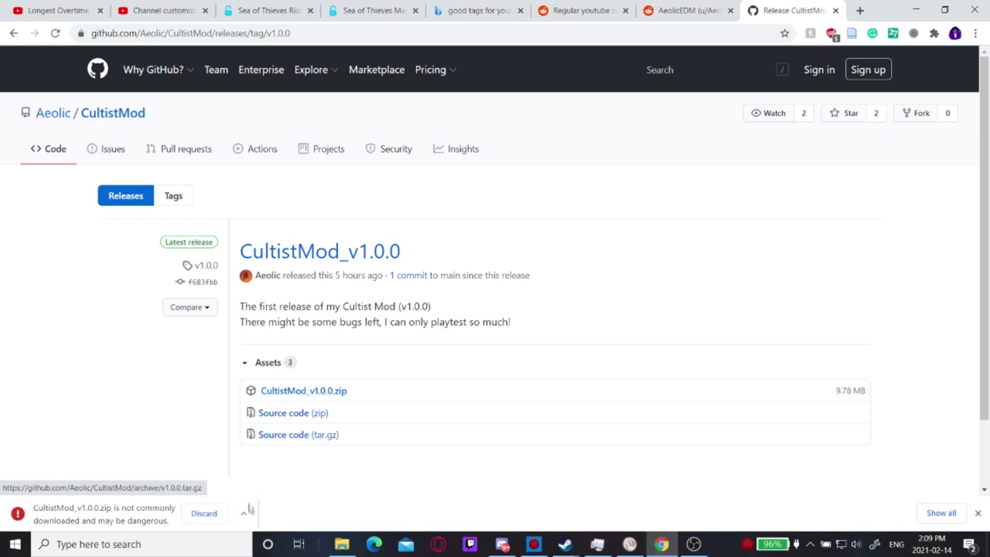
left_click(244, 513)
left_click(267, 471)
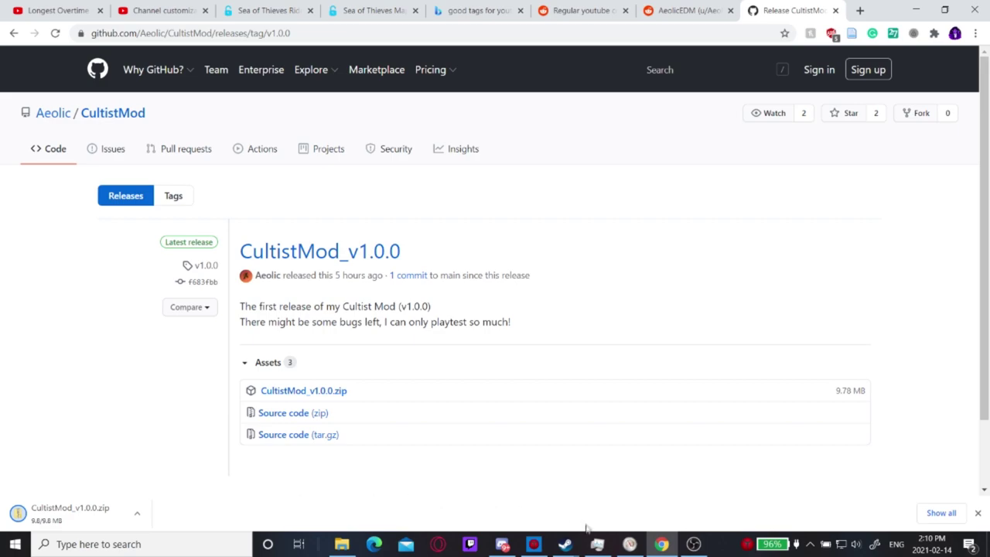
mouse_move(567, 543)
left_click(489, 499)
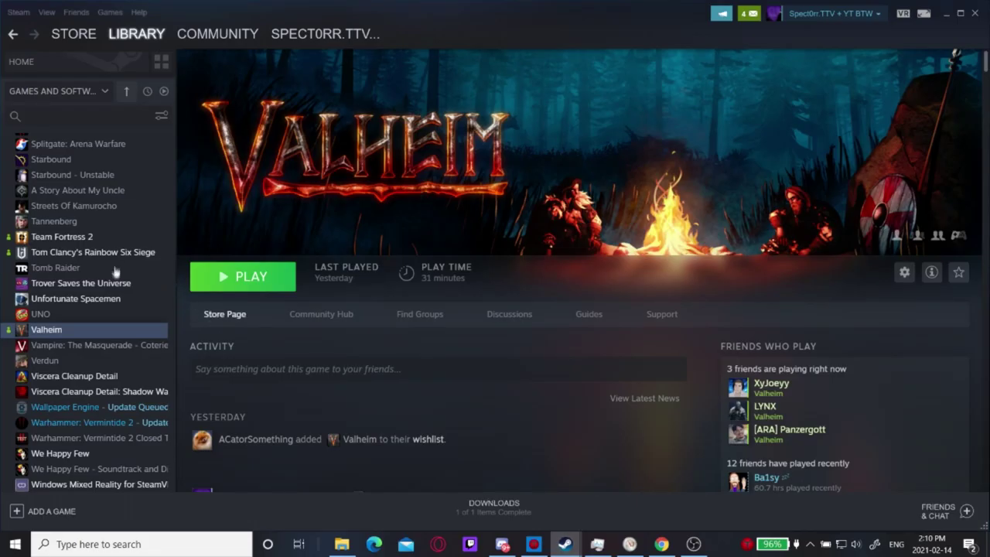
Open Among Us's install folder via Manage > Browse local files in the Steam library
scroll(113, 285, "up", 10)
scroll(114, 291, "up", 5)
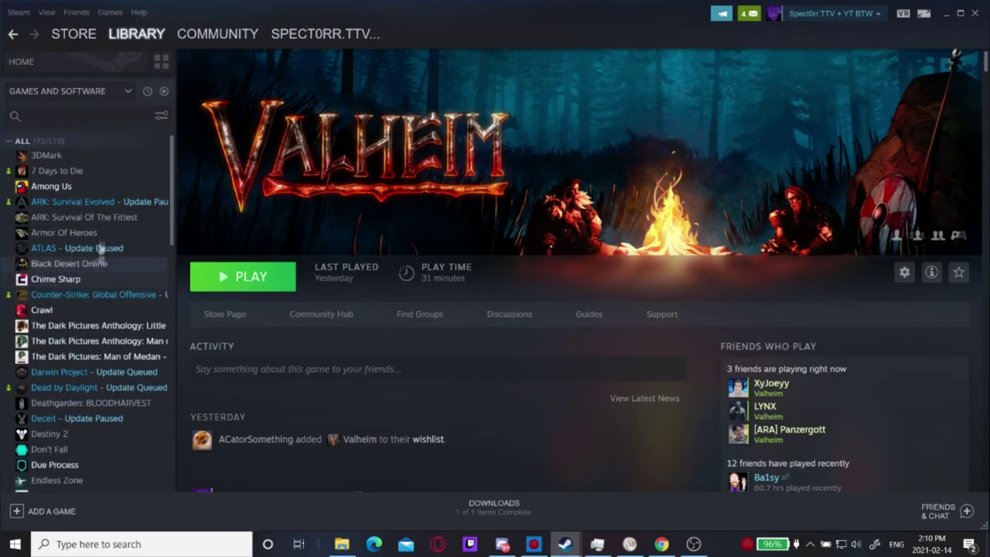
left_click(106, 190)
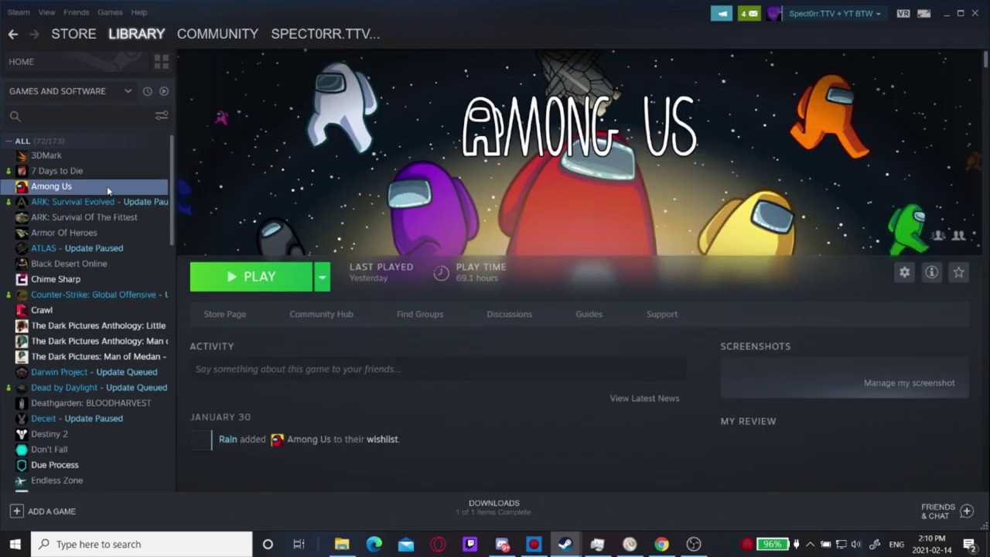
right_click(106, 187)
mouse_move(154, 255)
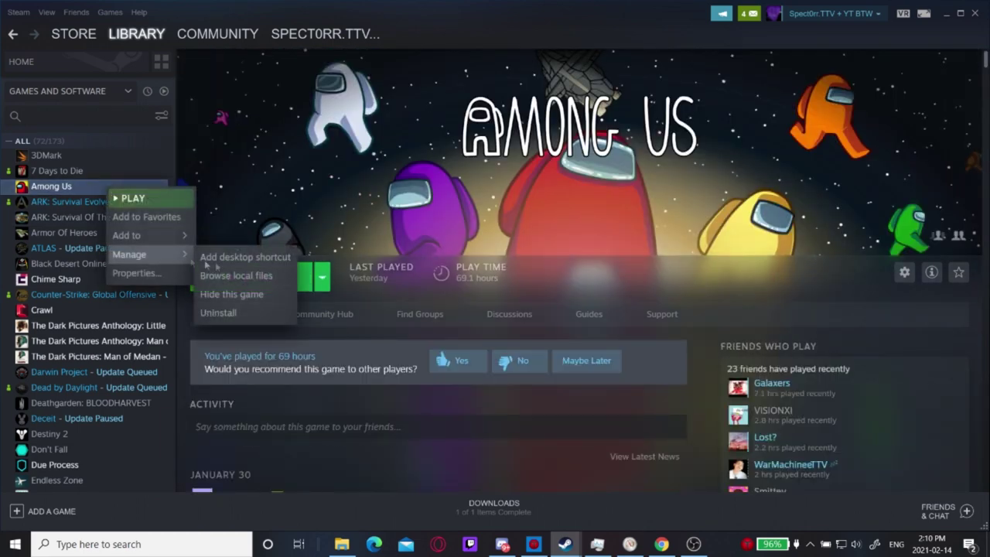
left_click(228, 276)
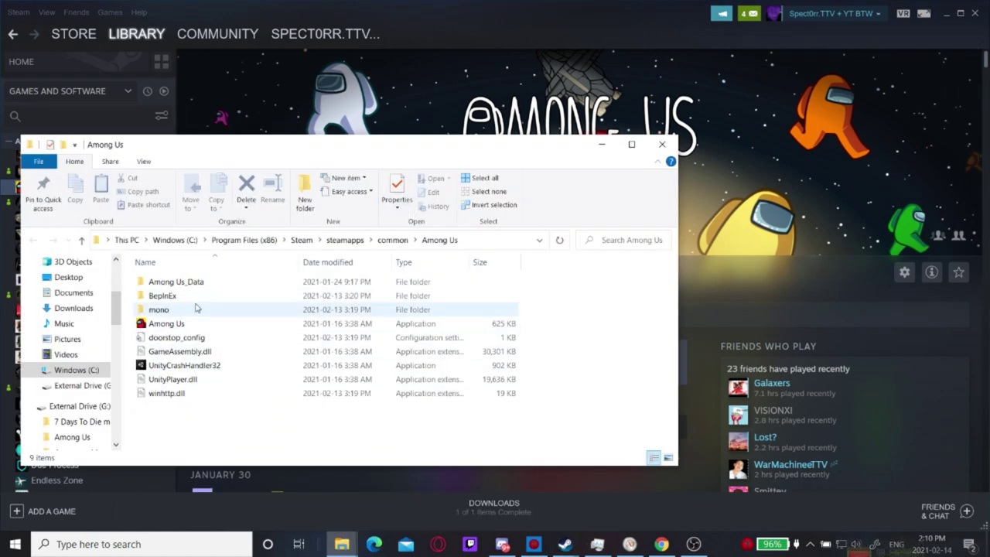
Remove the existing BepInEx and mono folders from the Among Us install folder
right_click(188, 299)
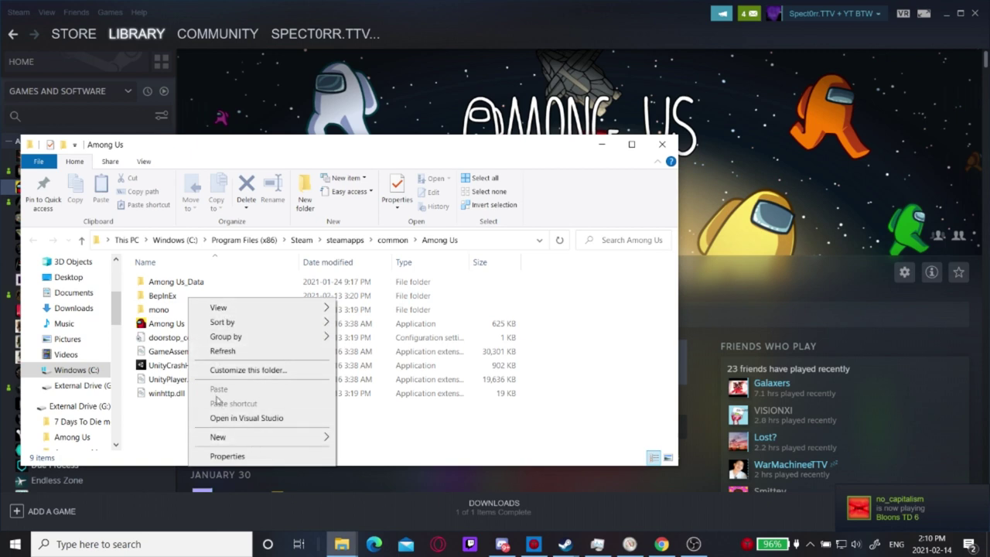
left_click(186, 296)
right_click(178, 300)
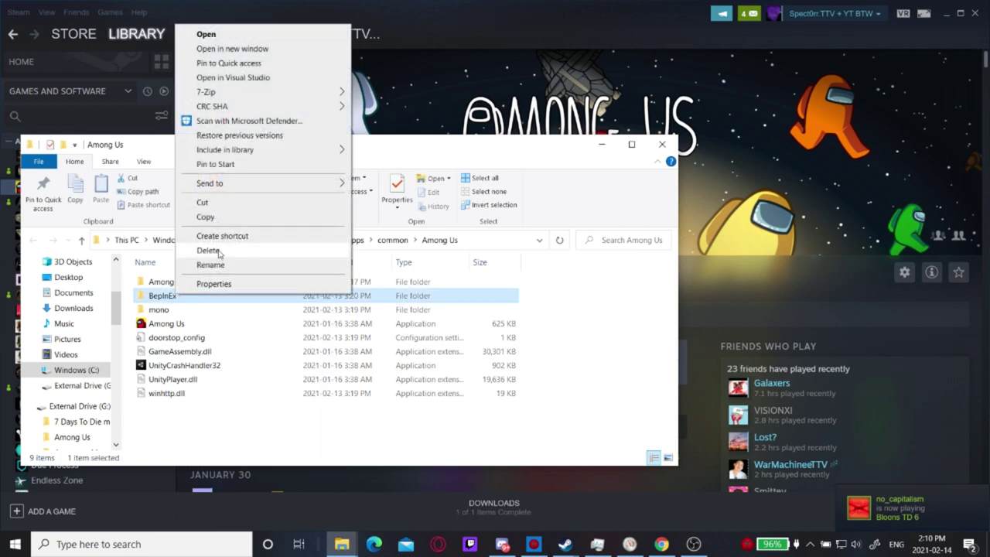
key("Escape")
key("Delete")
right_click(172, 293)
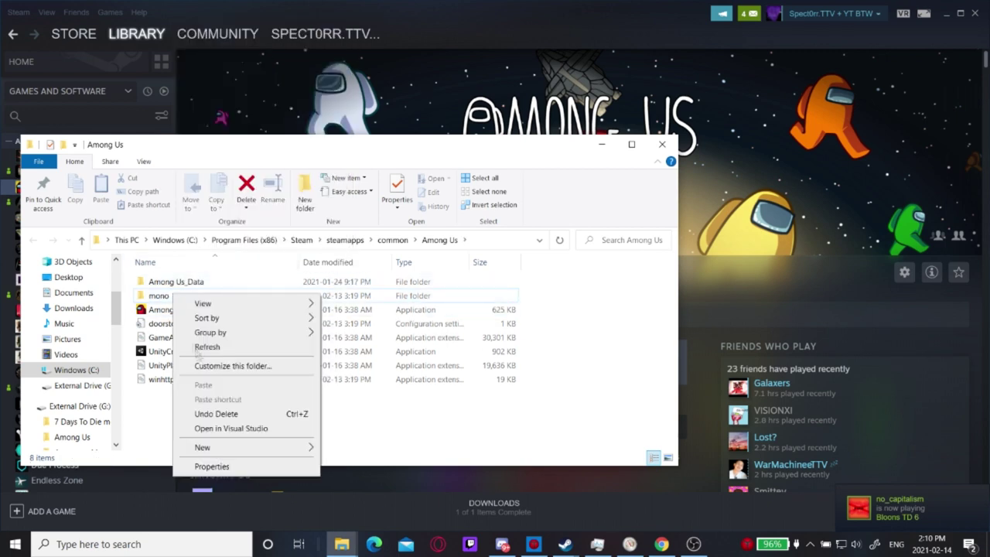
left_click(166, 300)
right_click(167, 300)
left_click(228, 253)
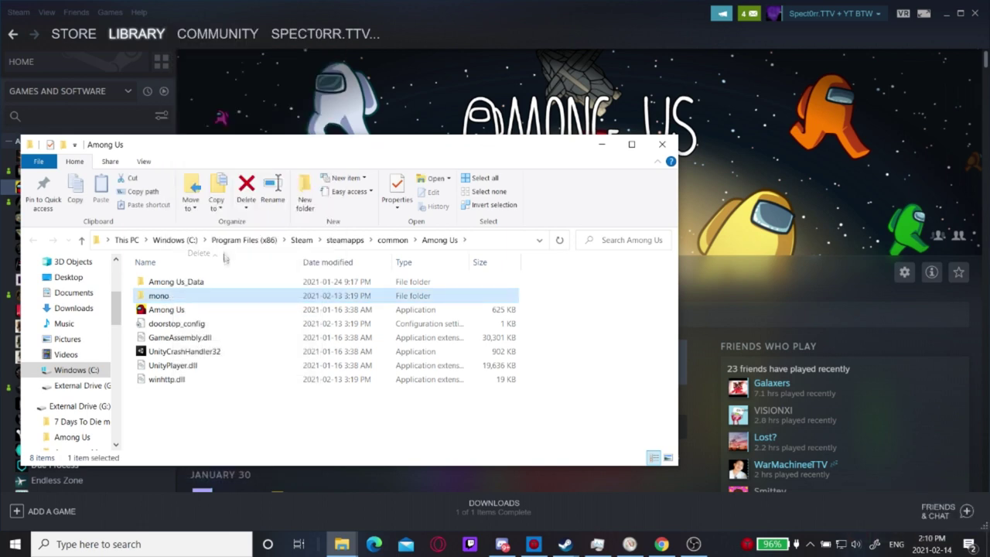
left_click(341, 545)
Open Downloads beside the game folder and start Extract All on CultistMod_v1.0.0.zip
left_click(271, 489)
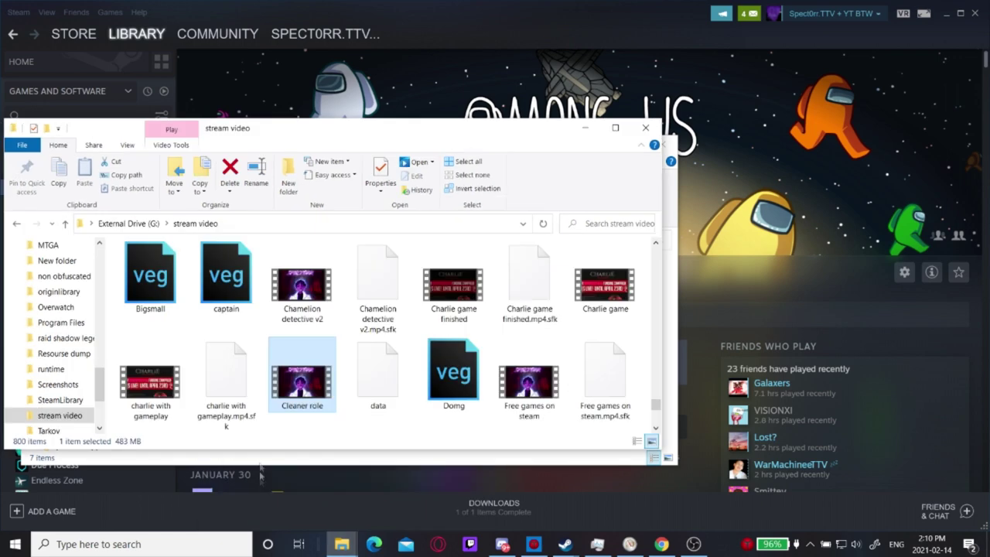
scroll(78, 347, "up", 5)
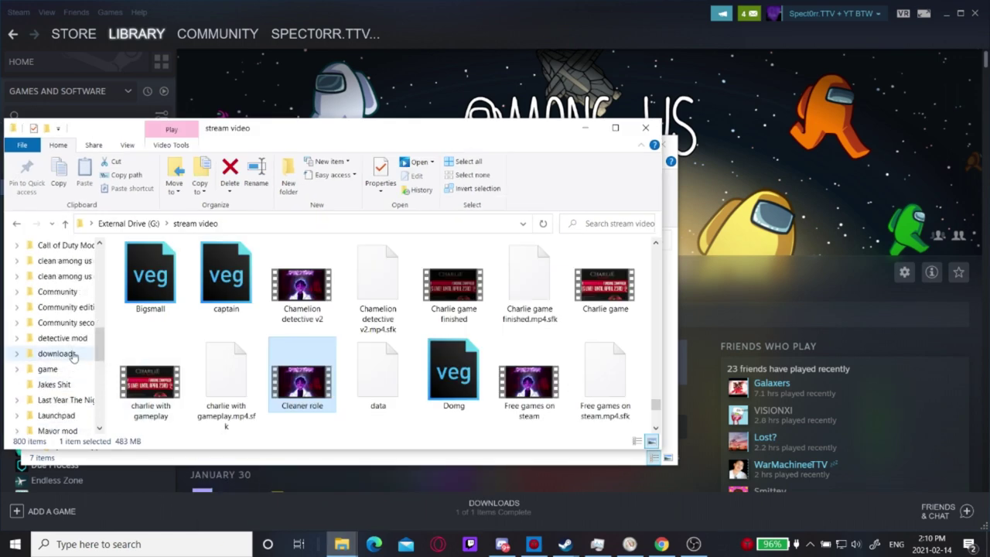
scroll(69, 352, "up", 3)
scroll(70, 352, "up", 5)
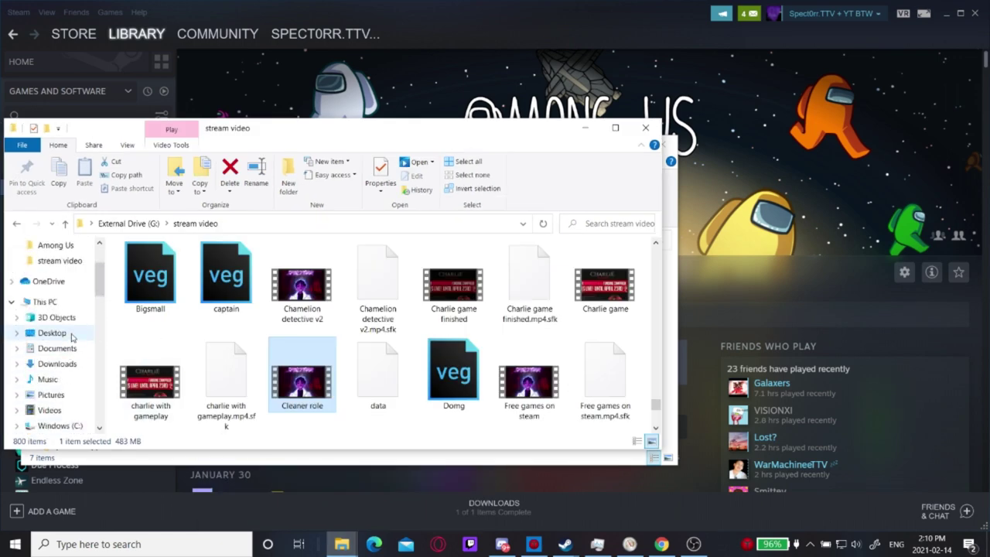
left_click(70, 365)
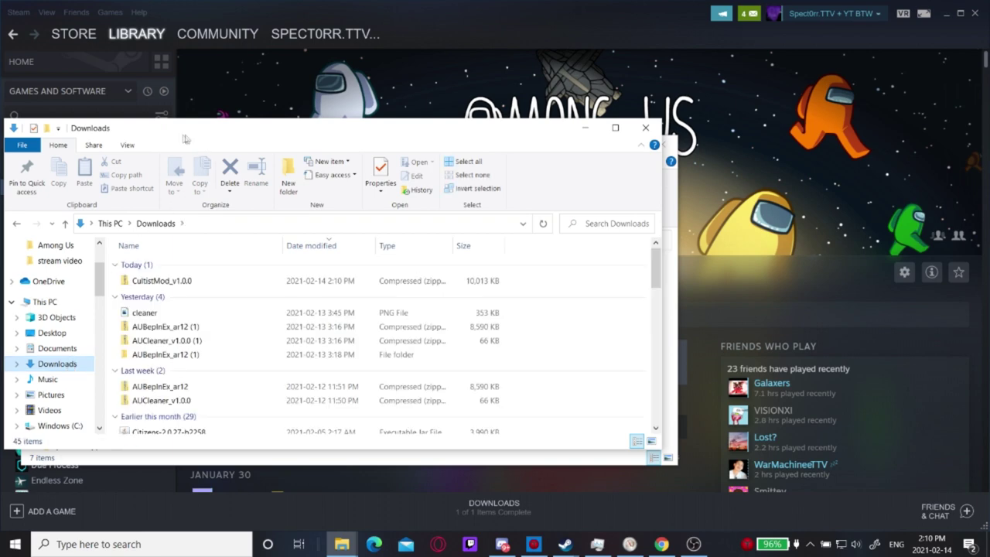
left_click_drag(187, 137, 604, 160)
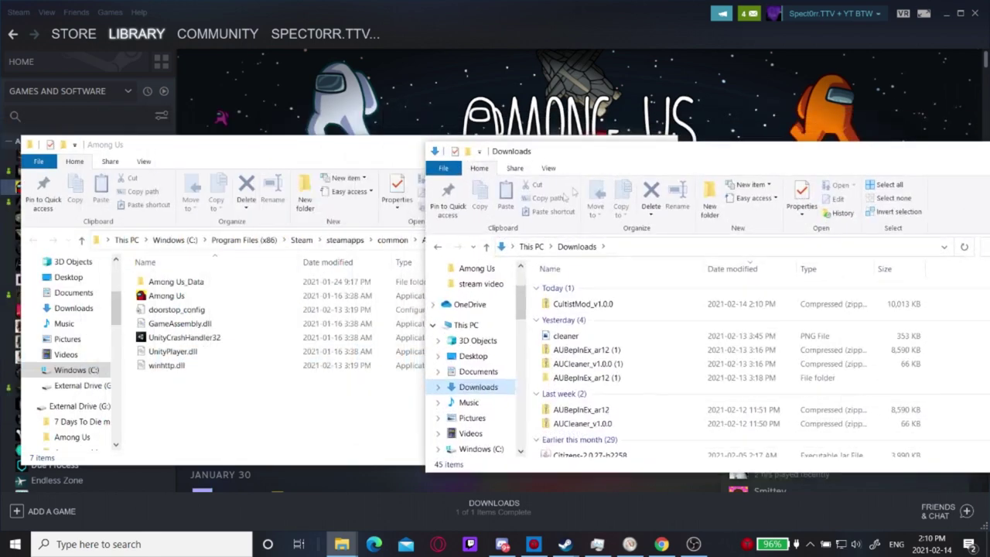
left_click(601, 304)
right_click(602, 304)
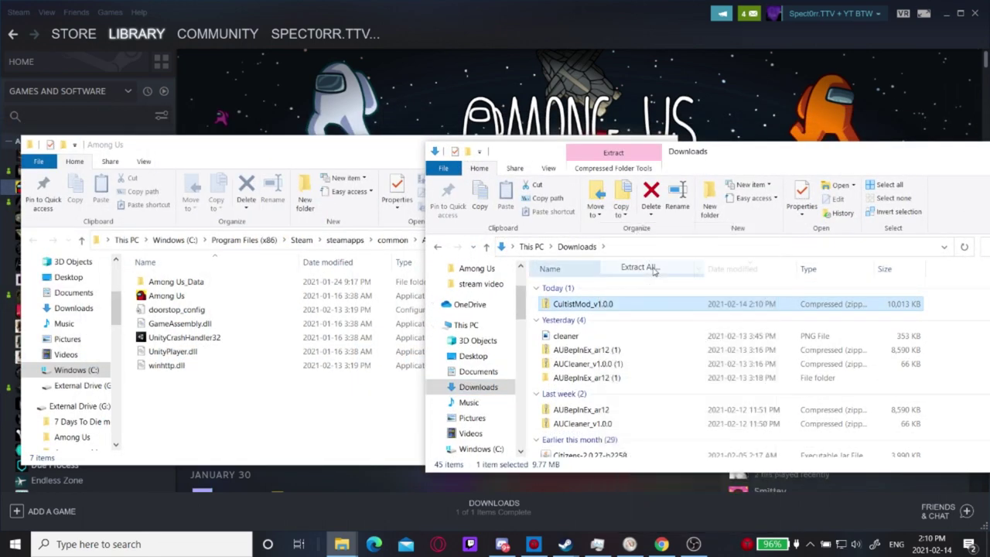
left_click(654, 268)
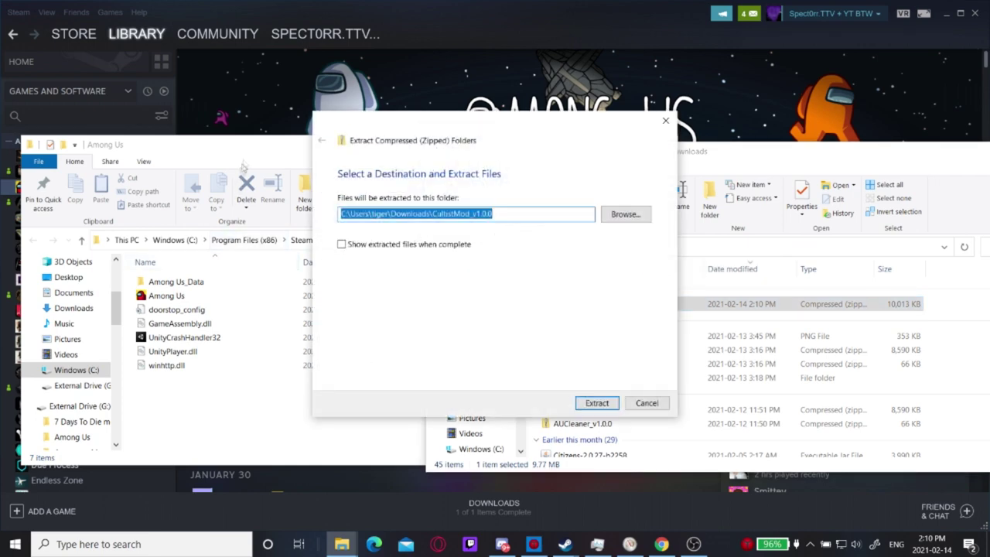
Set the extraction destination to the Among Us folder path and extract, replacing duplicates
left_click_drag(245, 153, 203, 140)
left_click(441, 223)
key("ctrl+c")
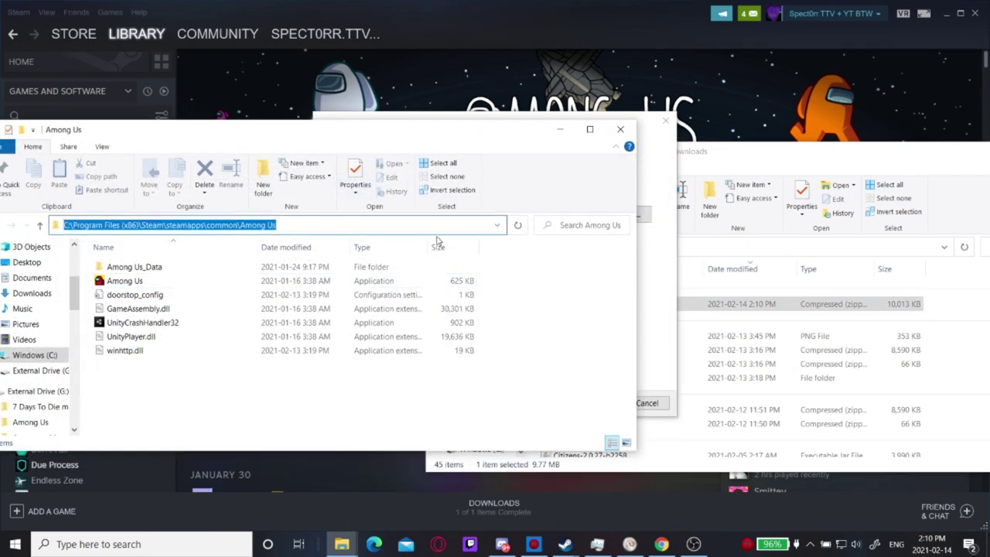
left_click(658, 162)
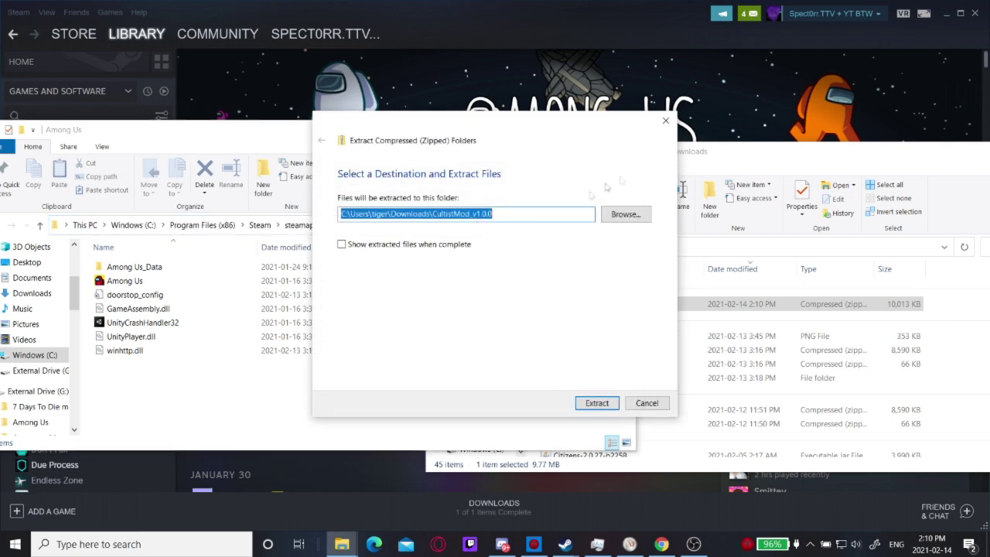
left_click(495, 219)
key("ctrl+v")
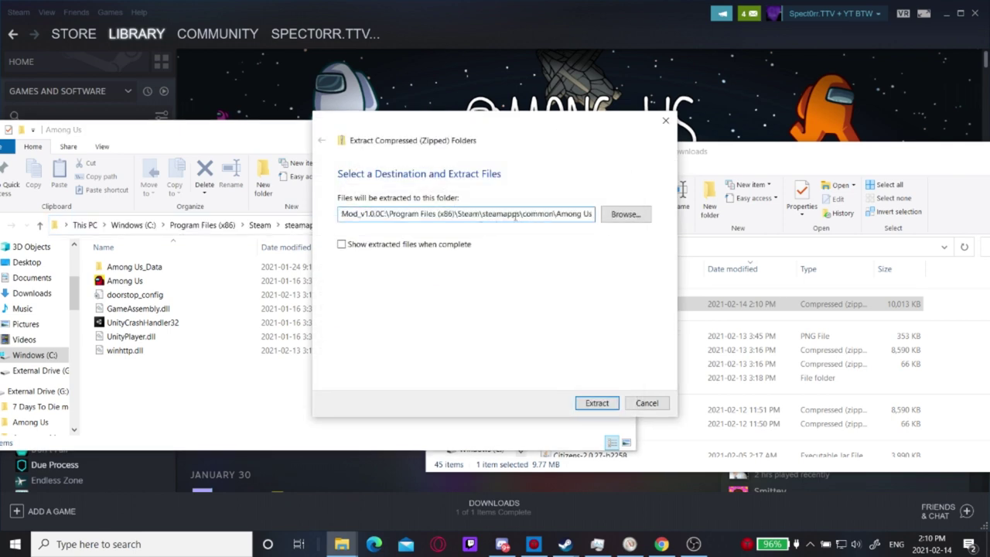
key("BackSpace")
key("BackSpace")
key("BackSpace")
key("BackSpace")
key("BackSpace")
key("BackSpace")
key("BackSpace")
key("BackSpace")
key("BackSpace")
key("BackSpace")
key("BackSpace")
key("BackSpace")
key("BackSpace")
key("BackSpace")
key("BackSpace")
key("BackSpace")
key("BackSpace")
key("BackSpace")
key("BackSpace")
key("BackSpace")
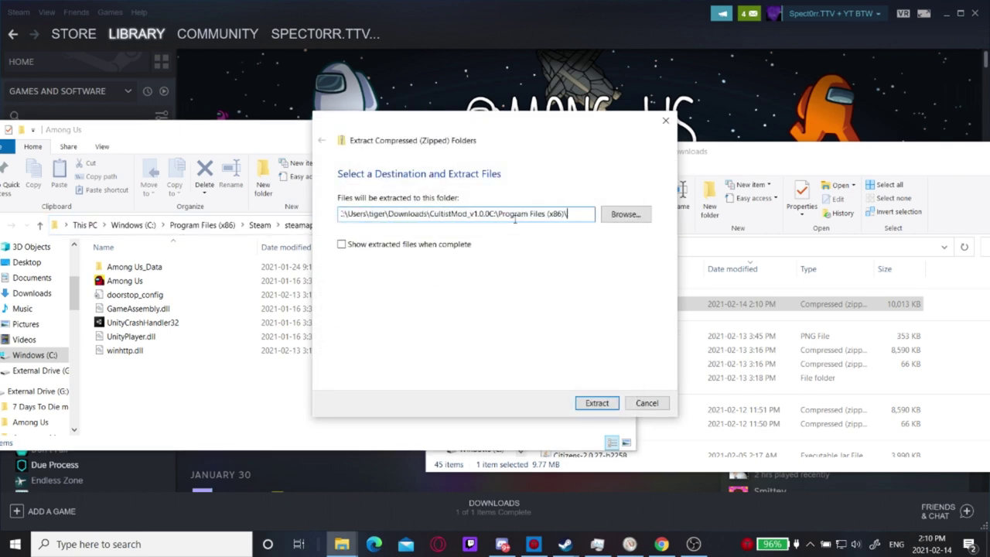
key("BackSpace")
key("BackSpace")
key("BackSpace")
key("BackSpace")
key("BackSpace")
key("BackSpace")
key("BackSpace")
key("BackSpace")
key("BackSpace")
key("BackSpace")
key("BackSpace")
key("BackSpace")
key("BackSpace")
key("BackSpace")
key("BackSpace")
key("BackSpace")
key("BackSpace")
key("BackSpace")
key("BackSpace")
key("BackSpace")
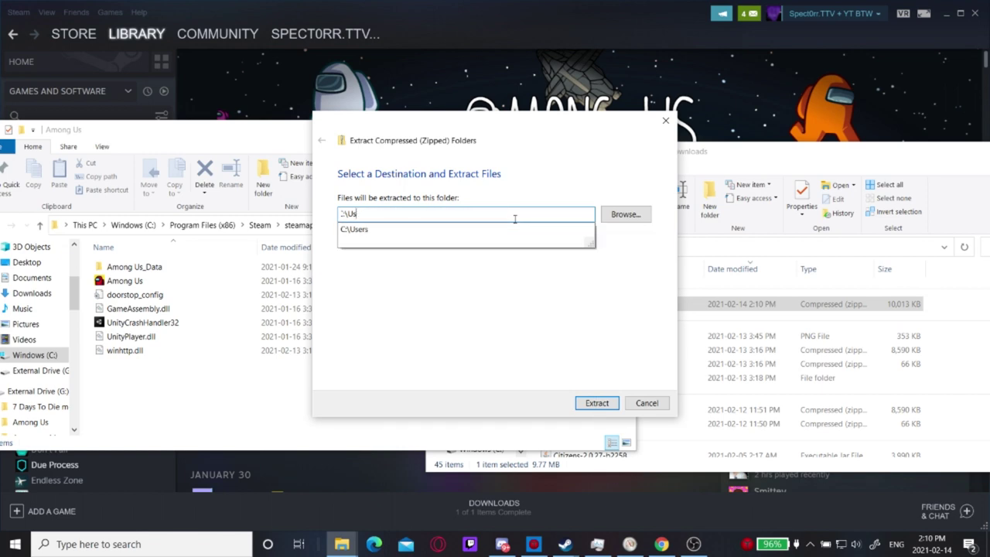
key("ctrl+v")
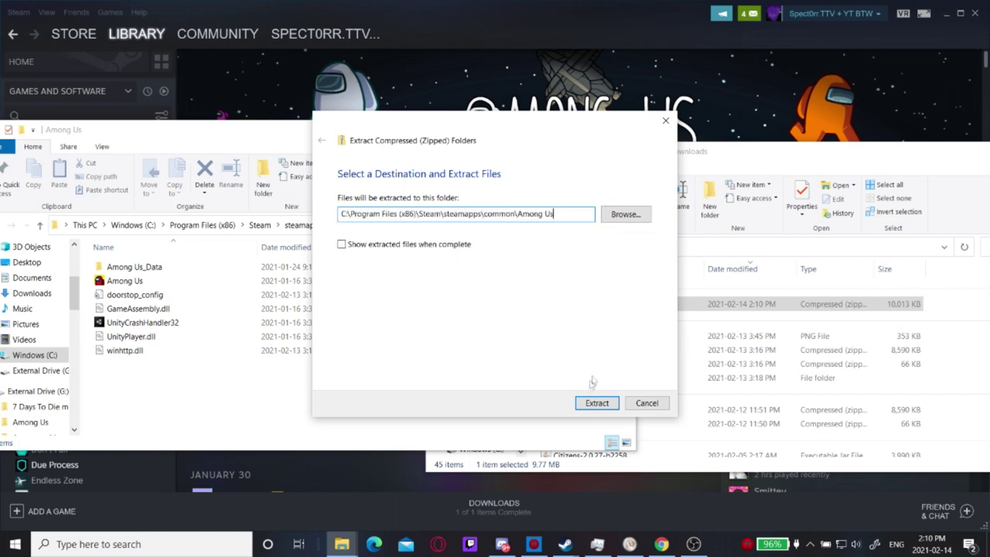
left_click(597, 403)
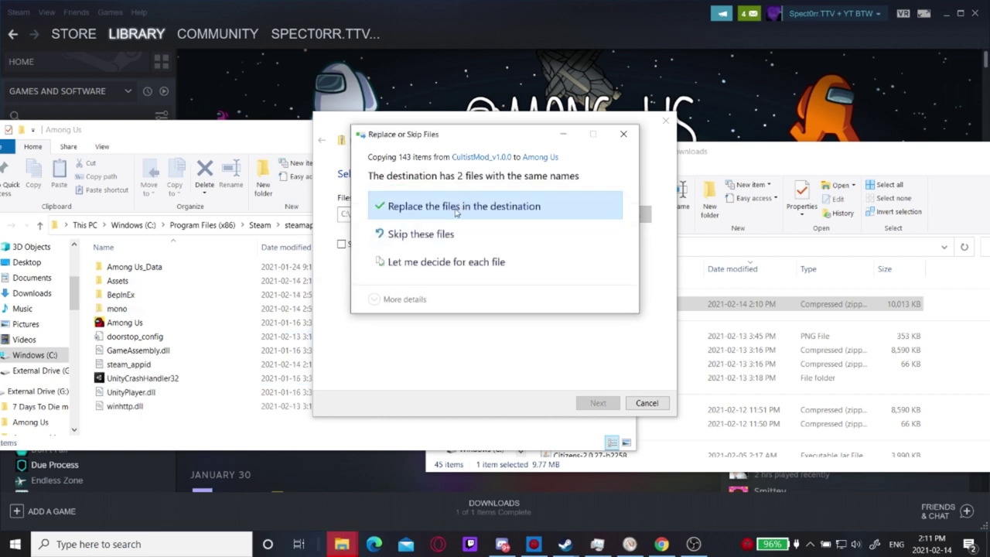
left_click(456, 209)
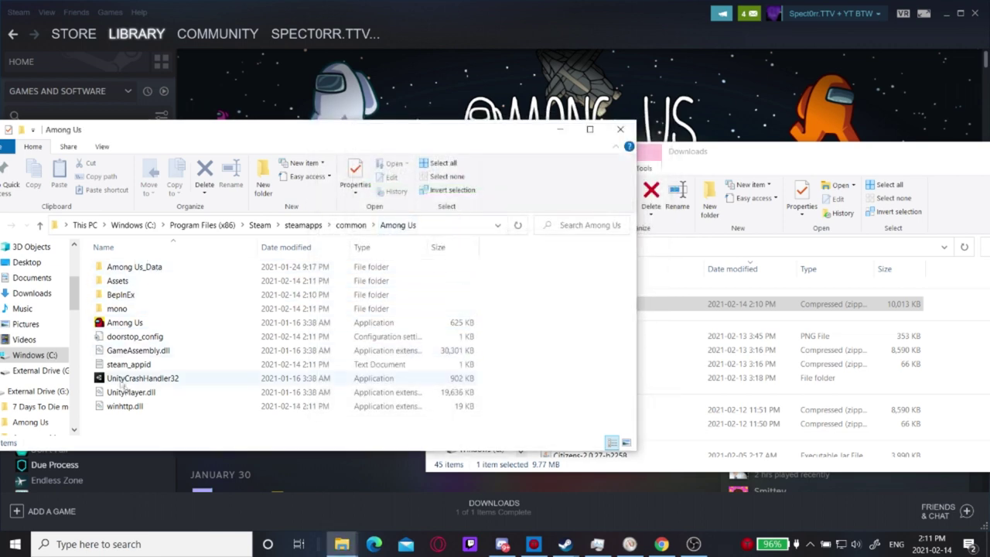
Launch Among Us.exe from the game folder
double_click(184, 324)
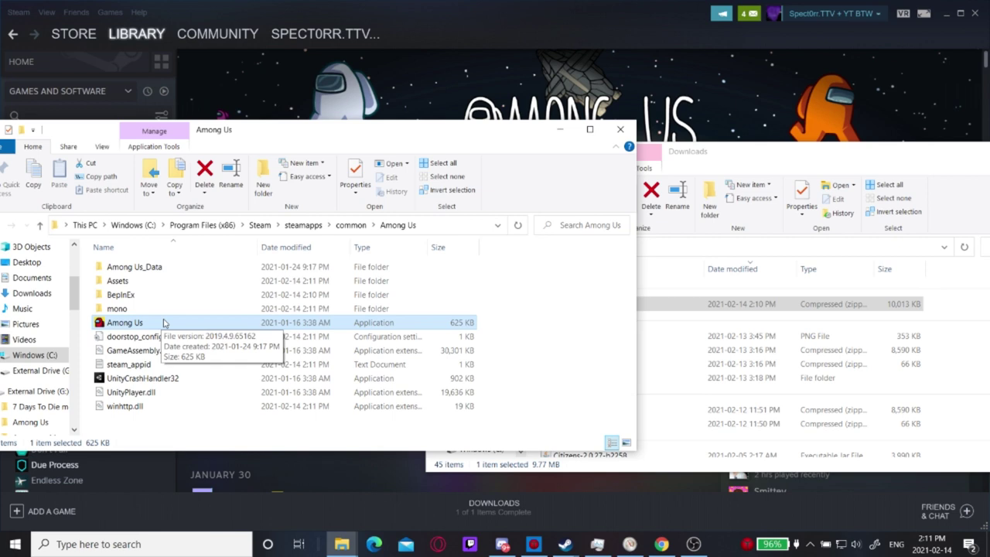
double_click(163, 323)
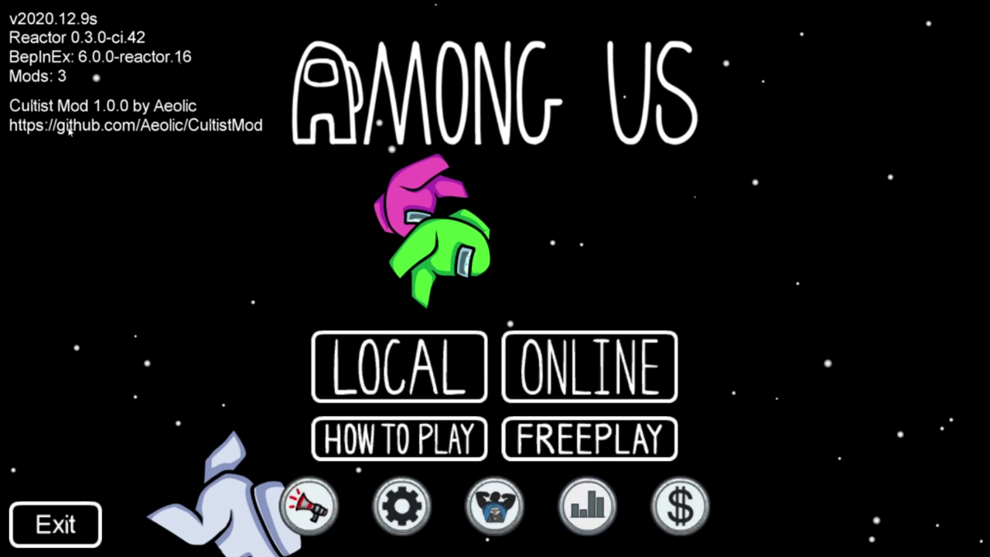
Choose LOCAL on the modded main menu to host a local game
left_click(390, 367)
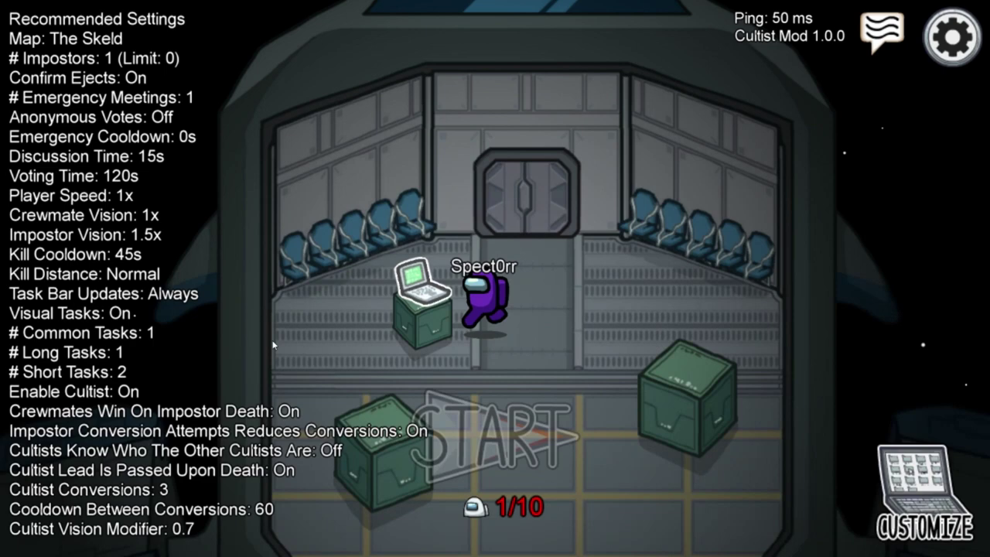
Review the lobby's Cultist settings, such as 3 conversions and 60 cooldown, then close them
key("e")
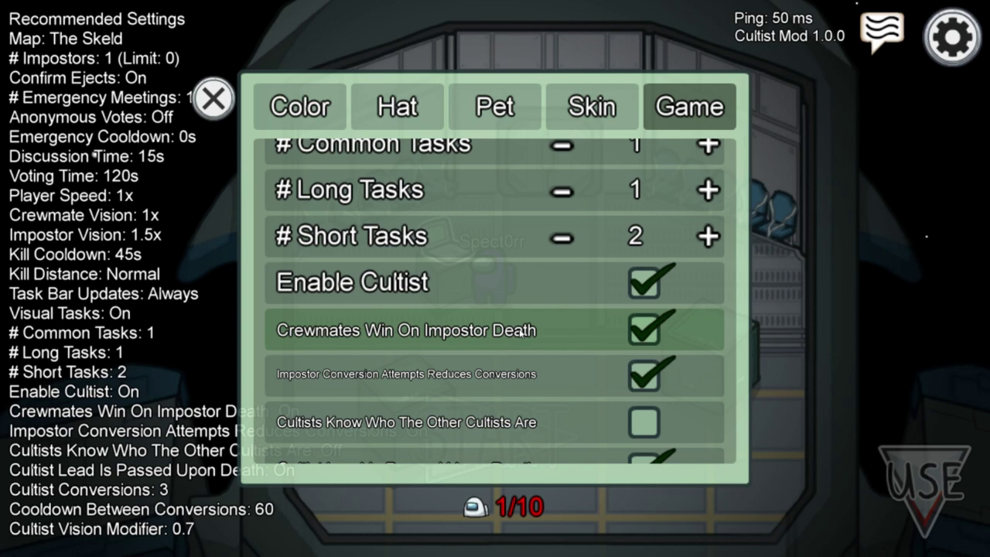
scroll(649, 290, "down", 2)
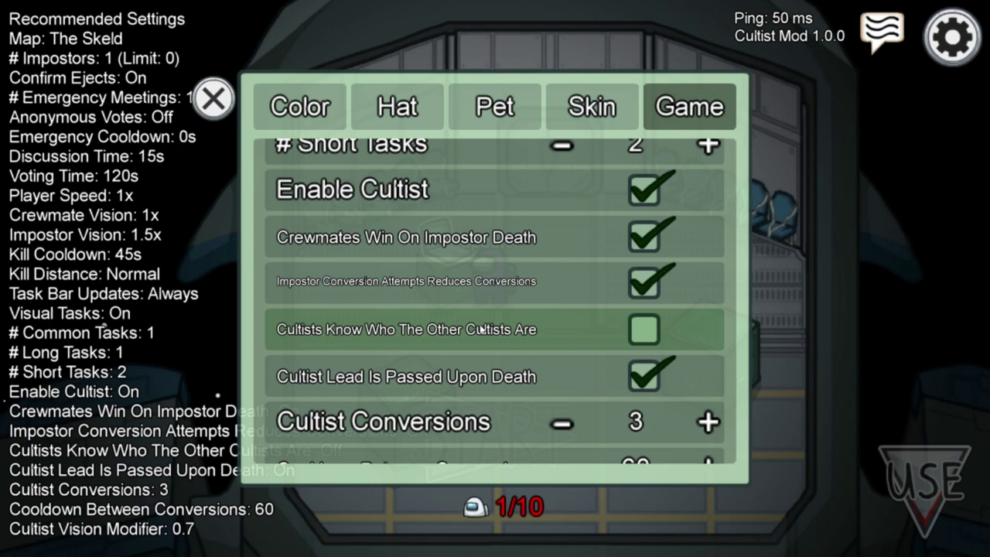
key("Escape")
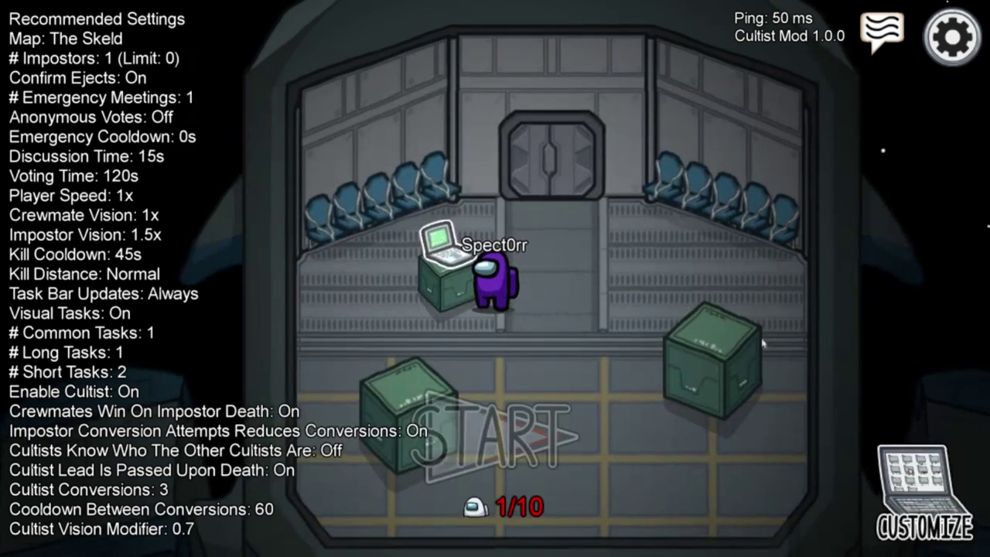
key("d")
key("s")
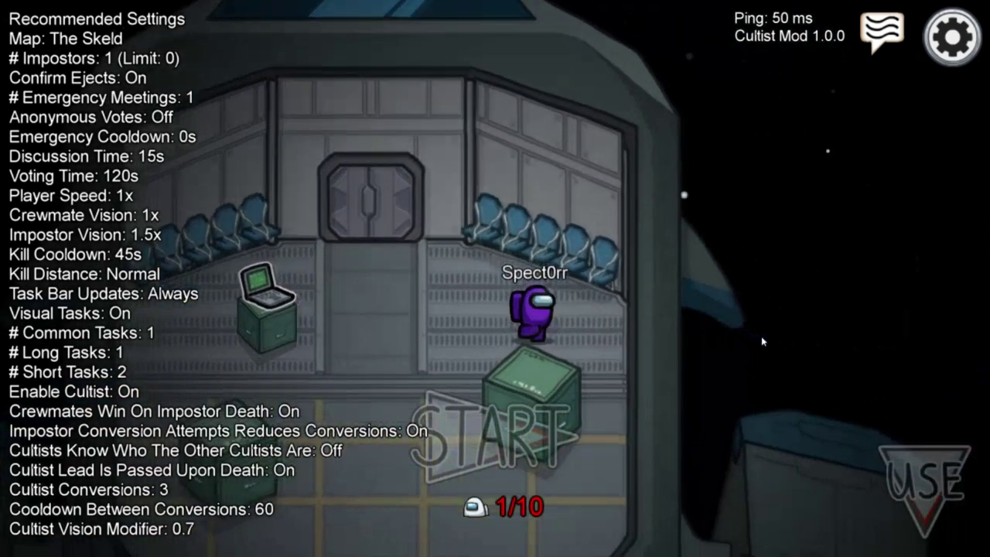
key("a")
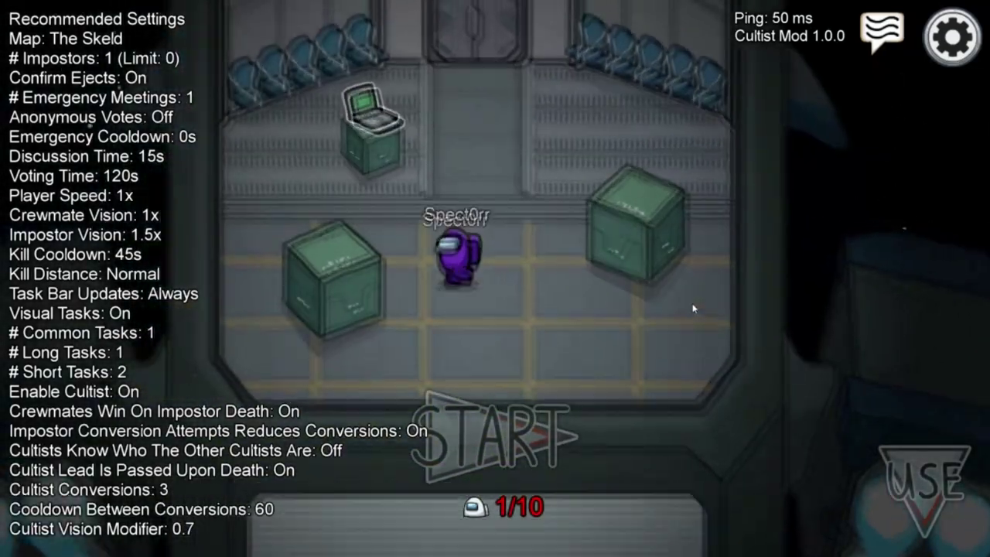
key("s")
key("d")
key("w")
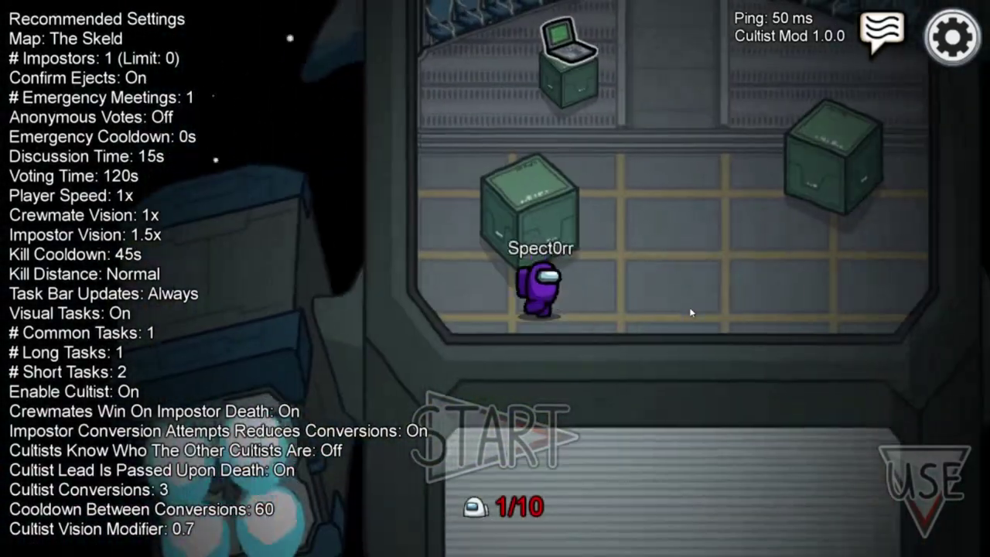
key("d")
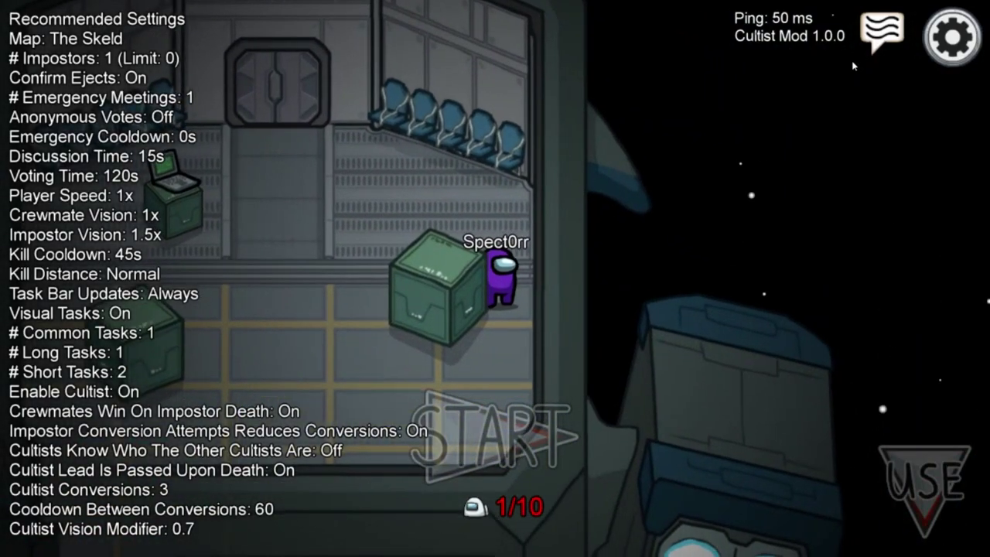
key("a")
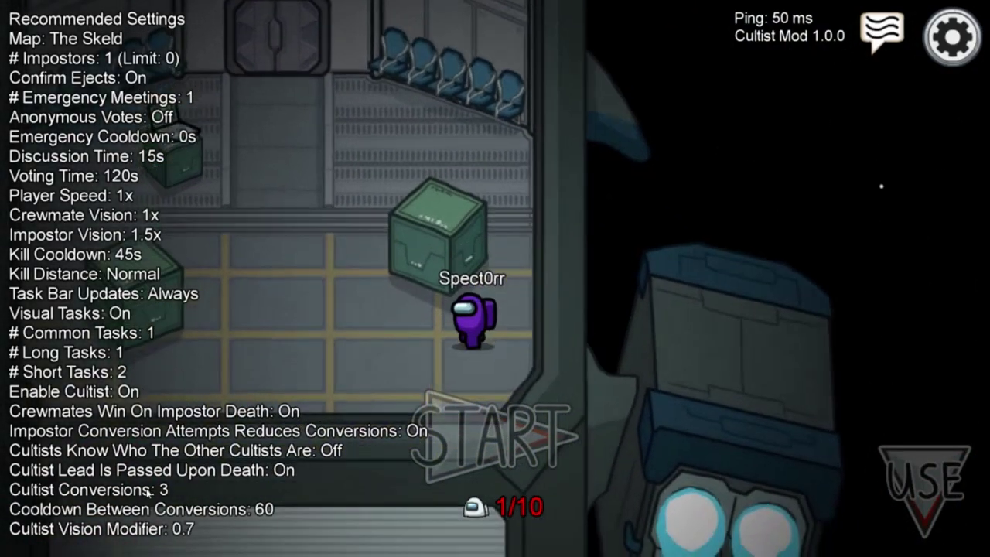
key("s")
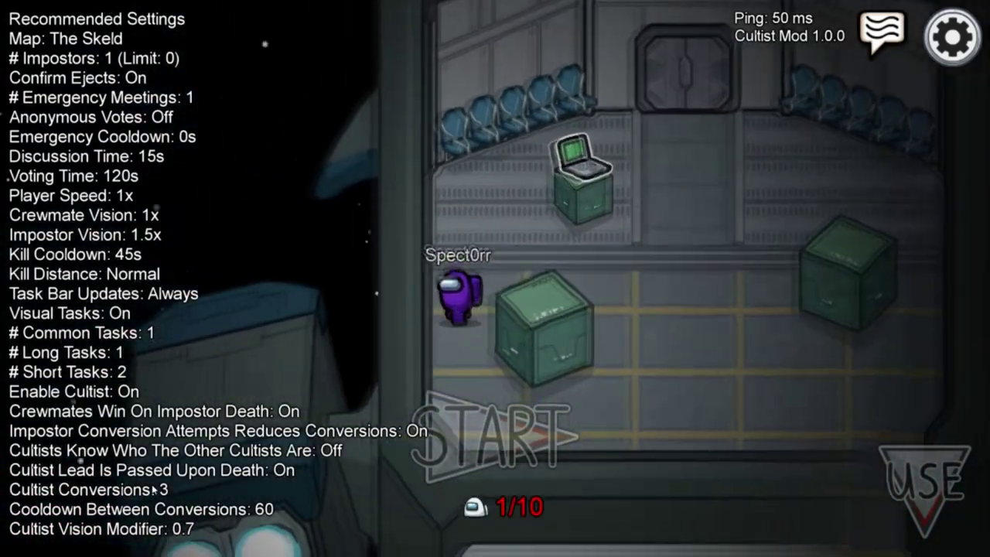
key("d")
key("w")
key("w")
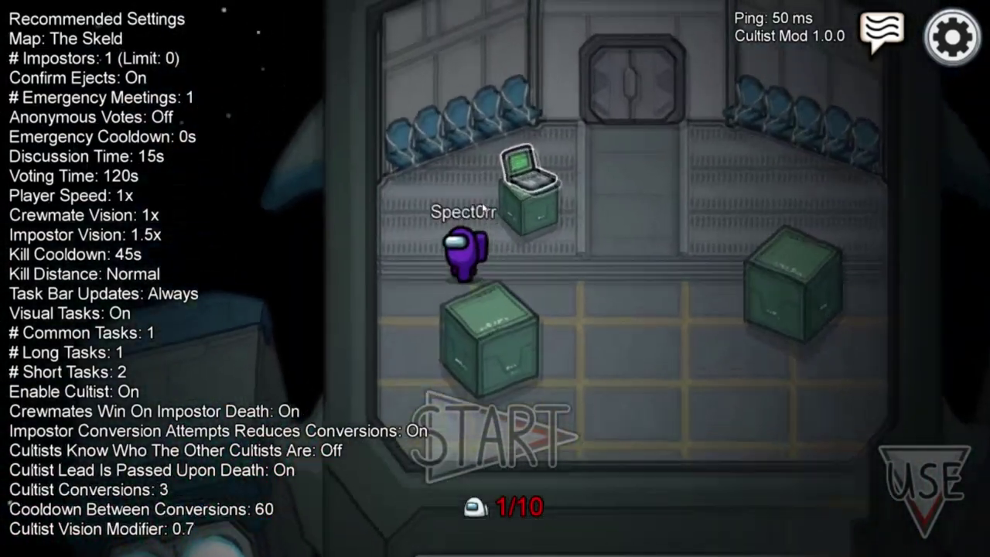
key("d")
key("a")
key("d")
key("s")
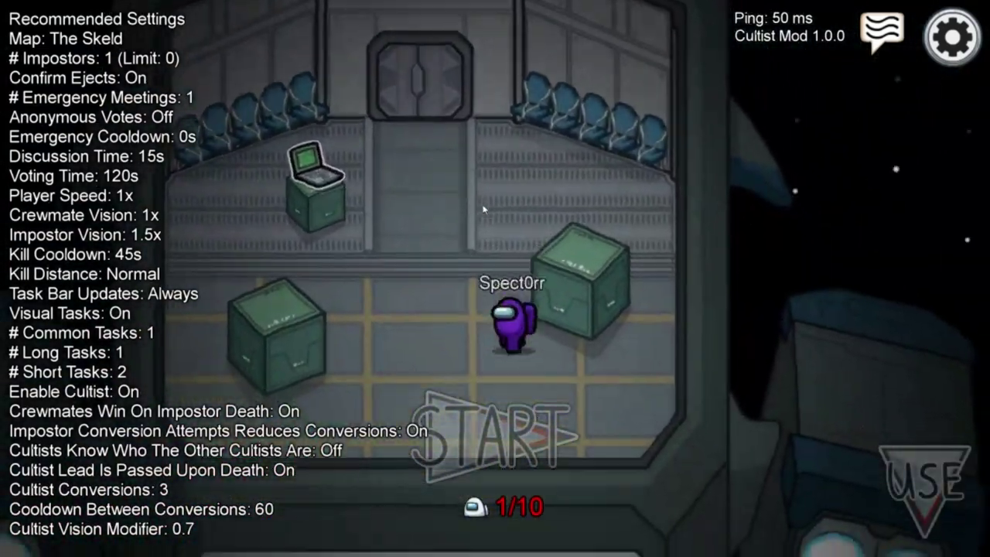
key("w")
key("a")
key("a")
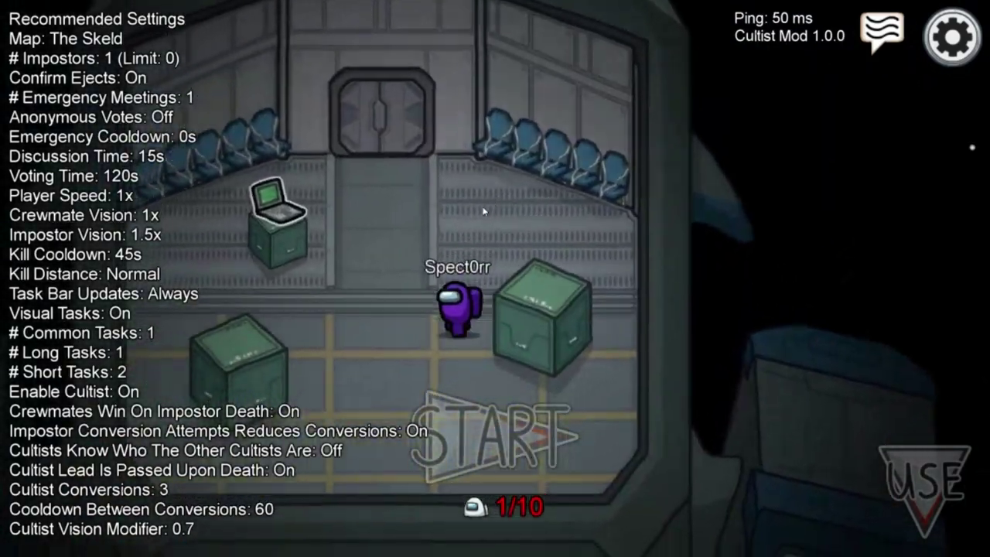
key("s")
key("w")
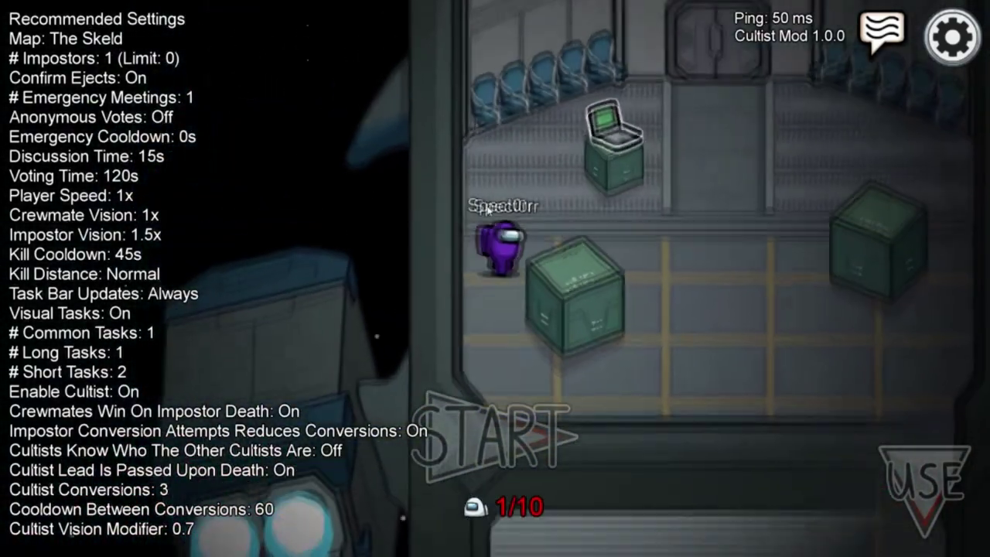
key("d")
key("a")
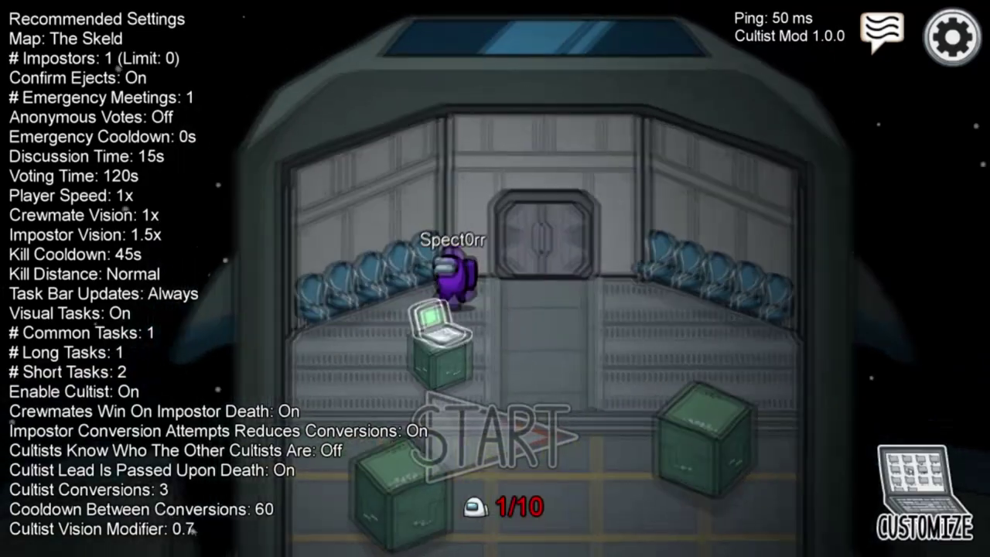
key("s")
key("d")
key("d")
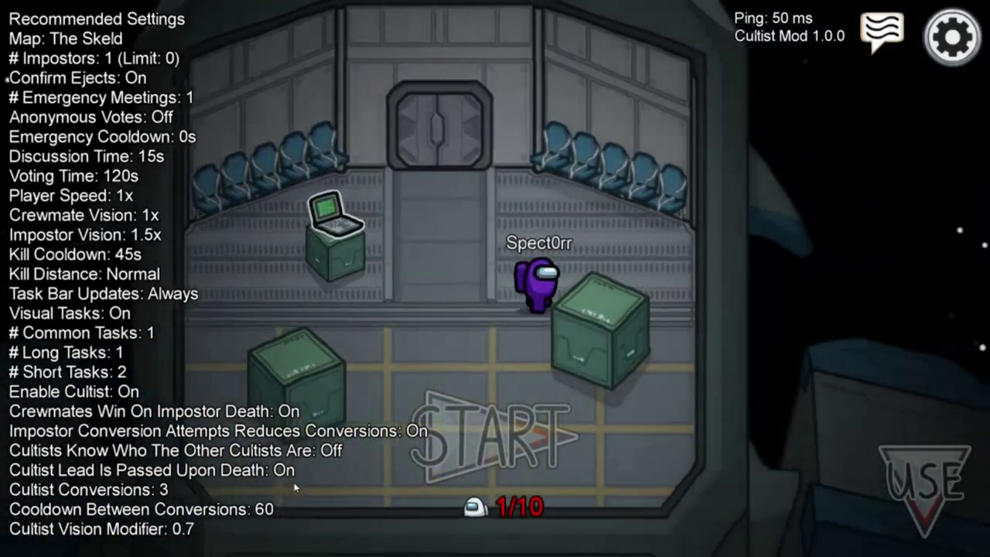
key("s")
key("a")
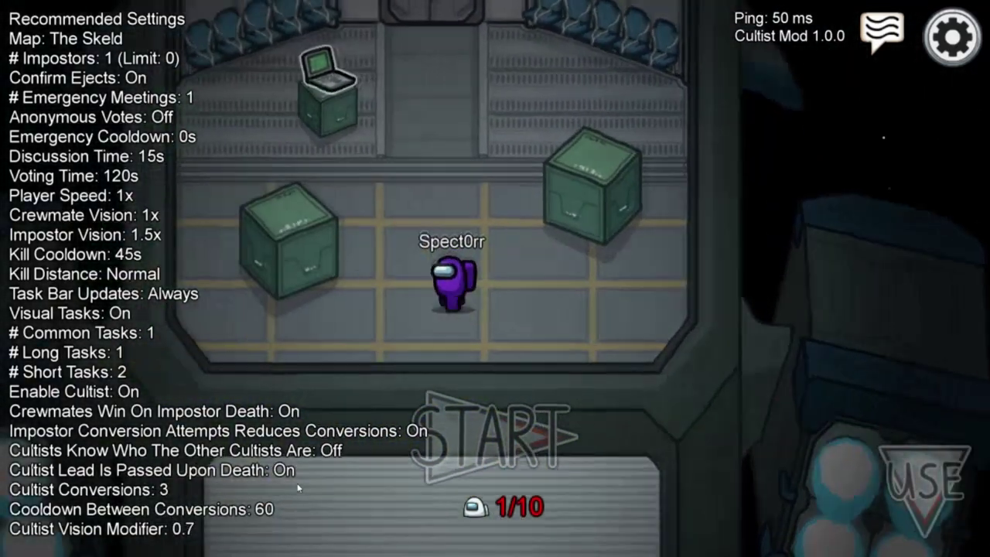
key("w")
key("a")
key("s")
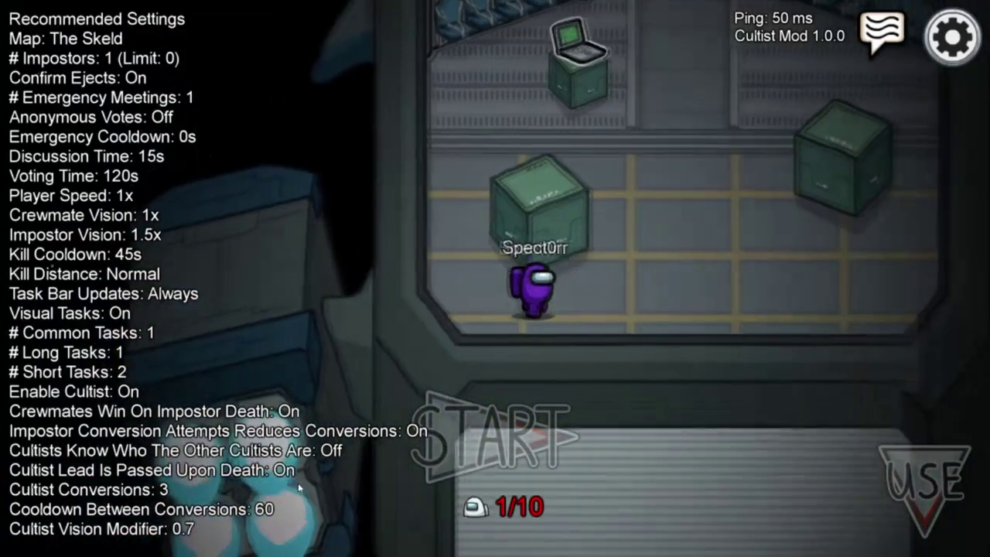
key("d")
key("w")
key("a")
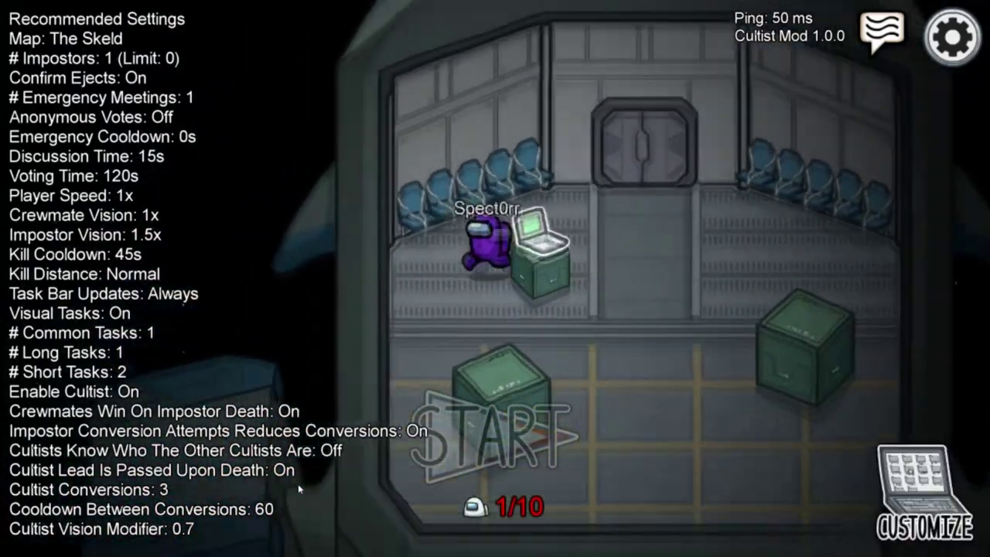
key("d")
key("s")
key("d")
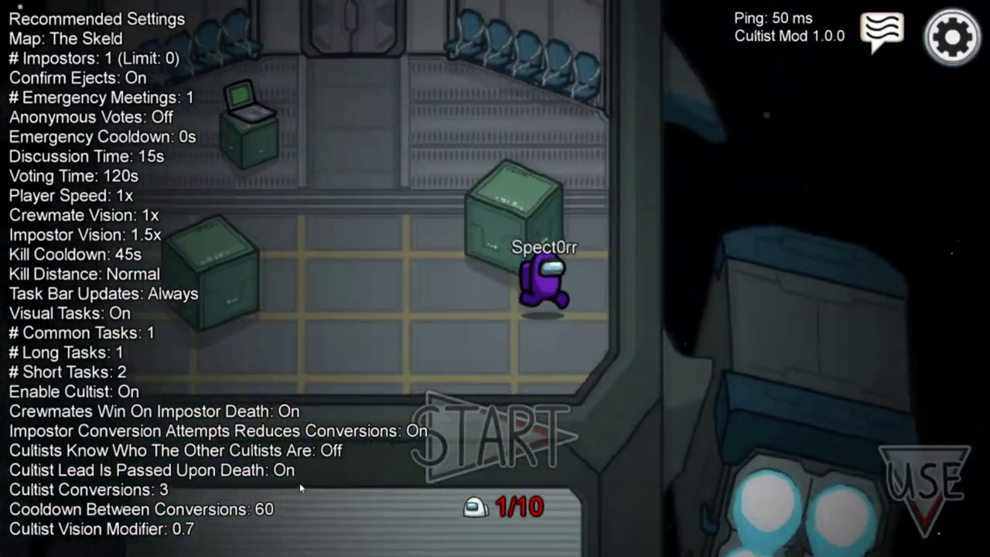
key("w")
key("a")
key("s")
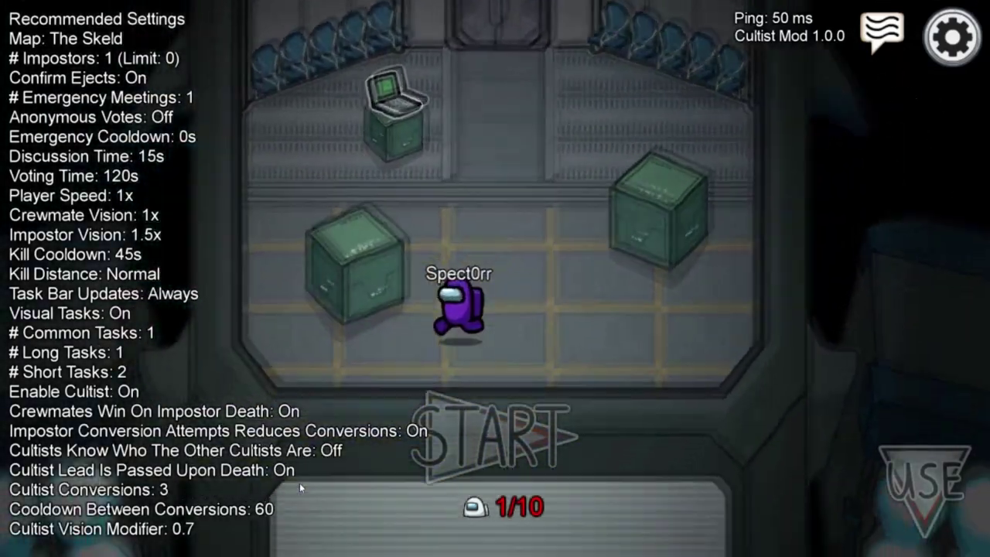
key("w")
key("a")
key("d")
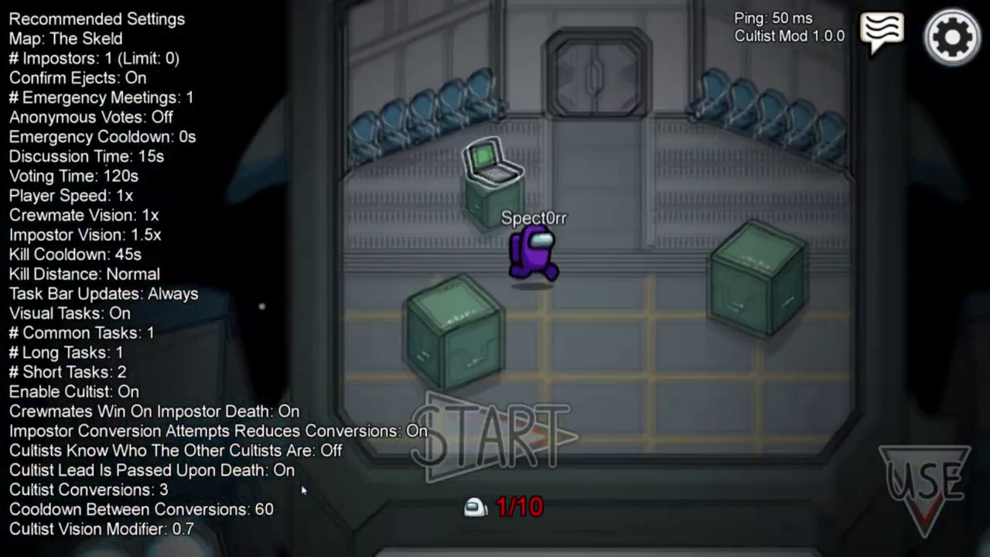
key("a")
key("s")
key("d")
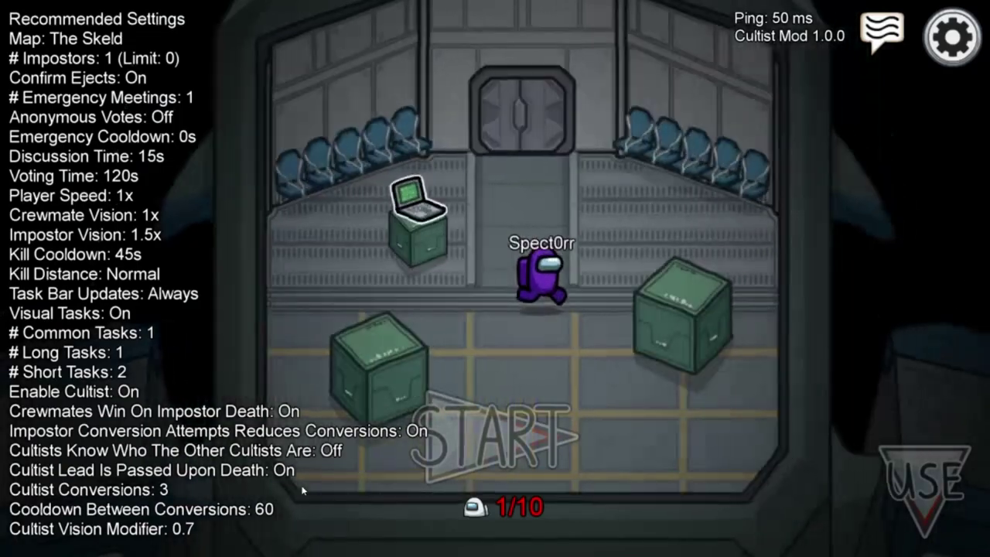
key("d")
key("s")
key("a")
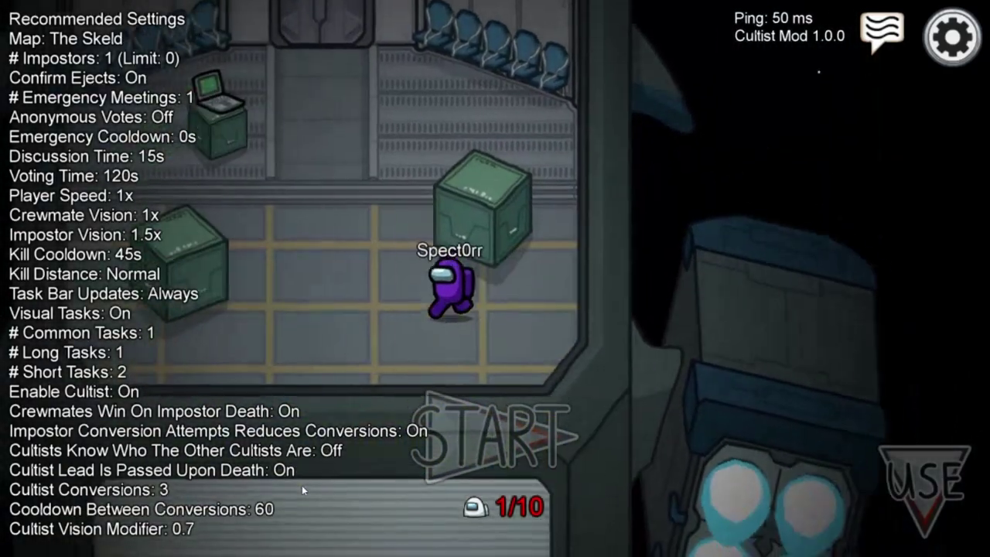
key("a")
key("w")
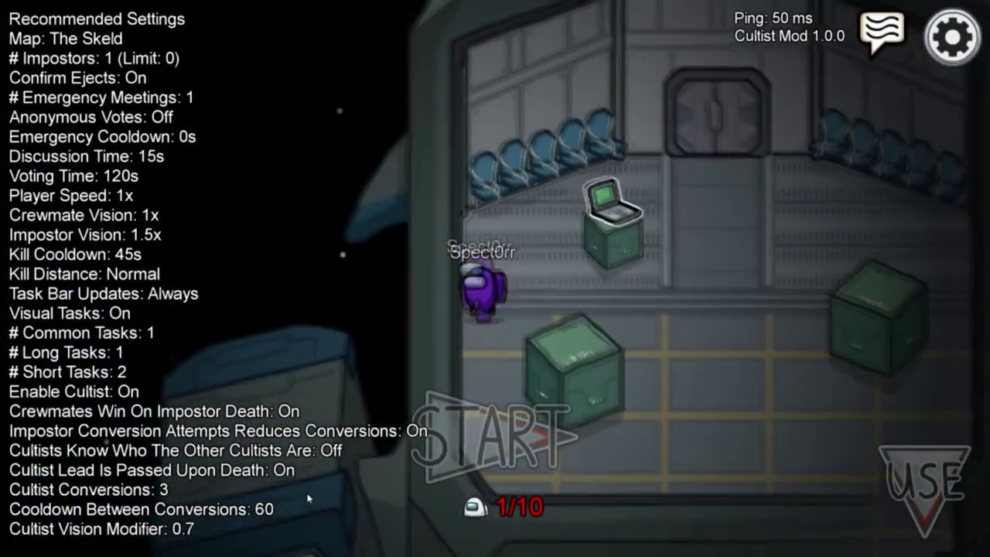
key("s")
key("s")
key("d")
key("w")
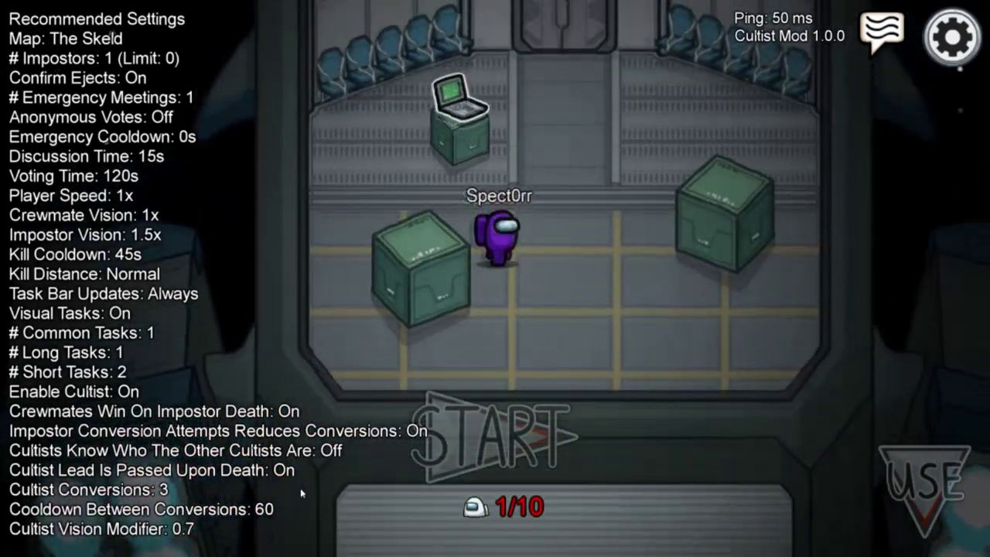
key("a")
key("d")
key("w")
key("s")
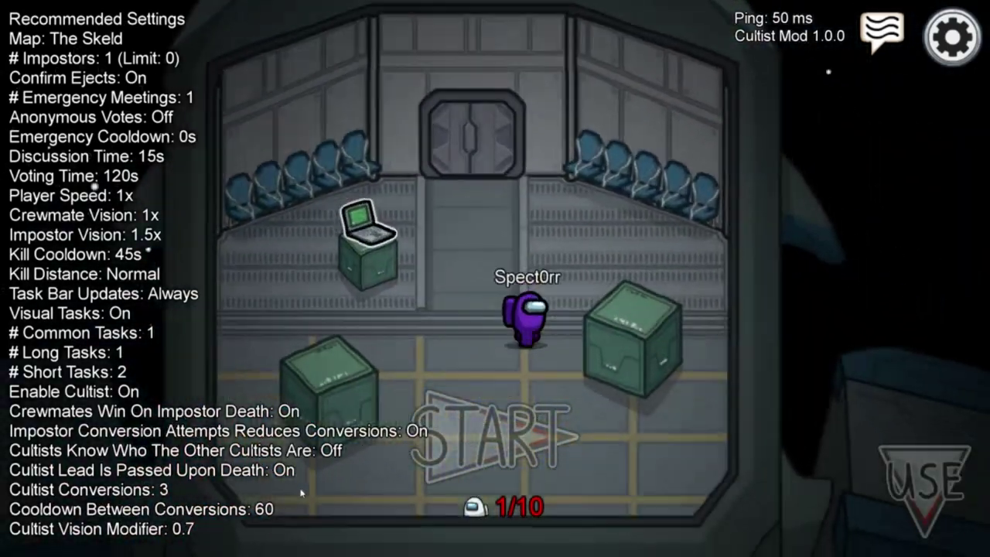
key("w")
key("a")
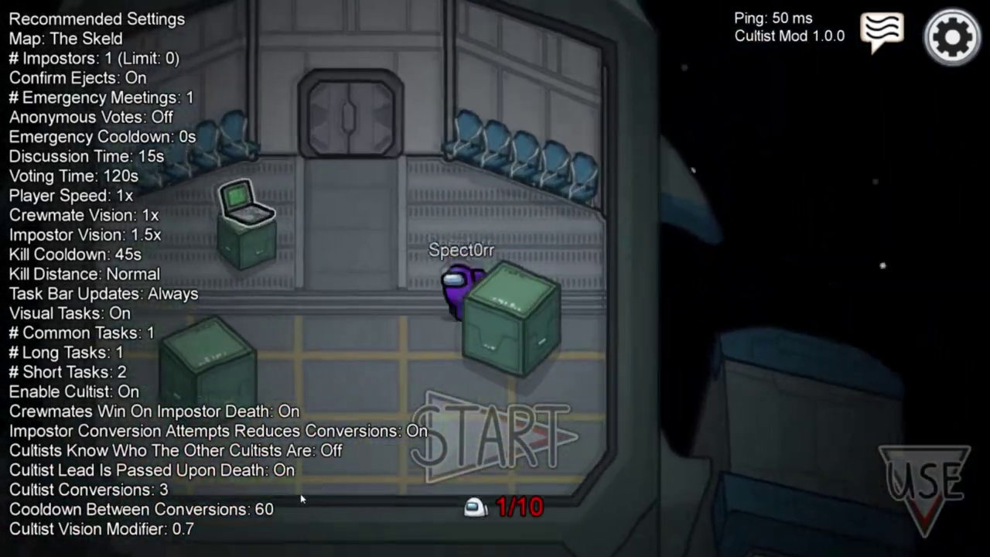
key("s")
key("s")
key("a")
key("w")
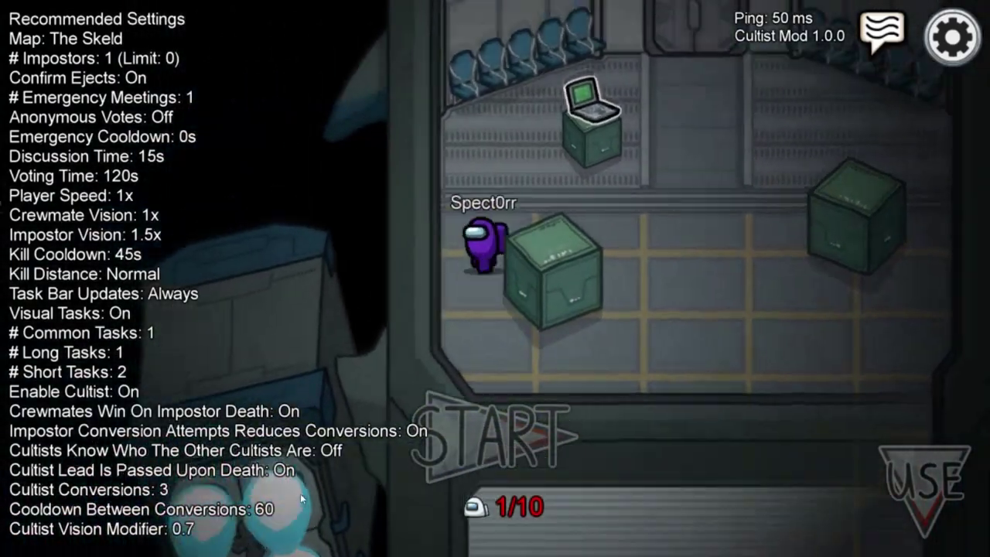
key("d")
key("d")
key("w")
key("a")
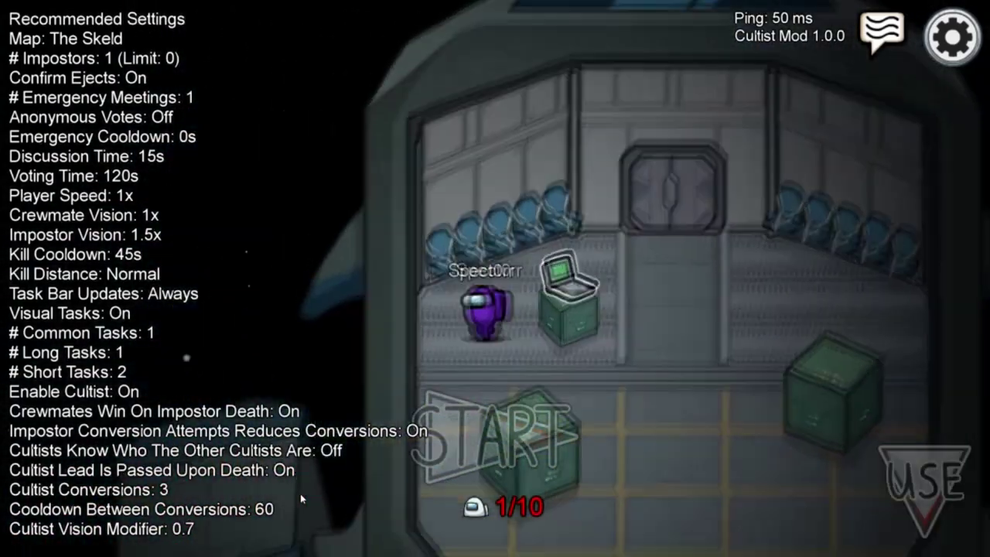
key("s")
key("d")
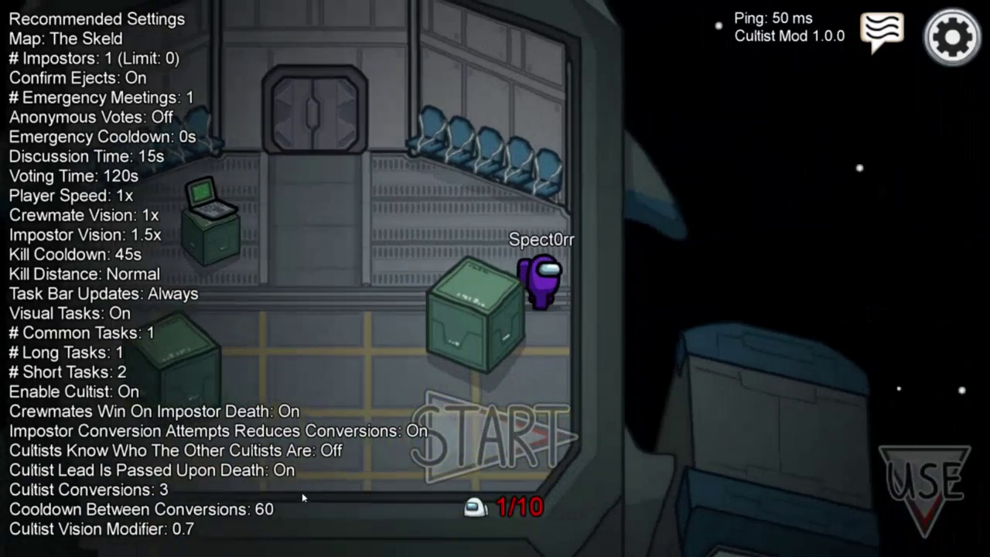
key("s")
key("a")
key("w")
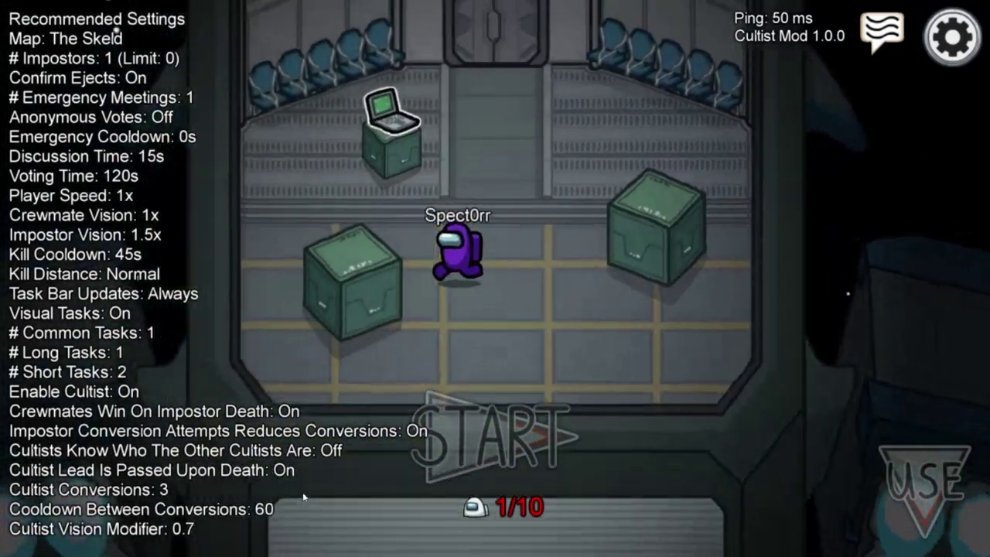
key("a")
key("s")
key("d")
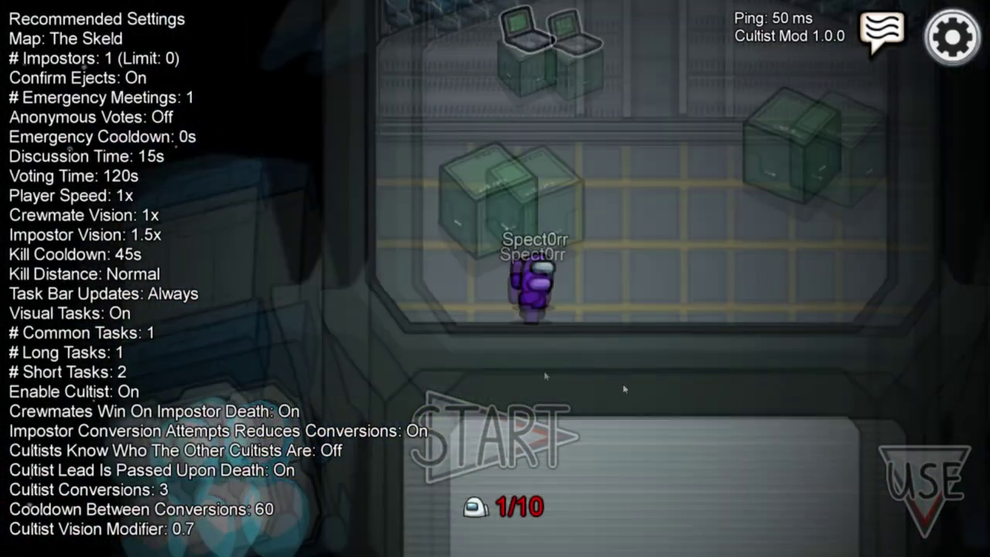